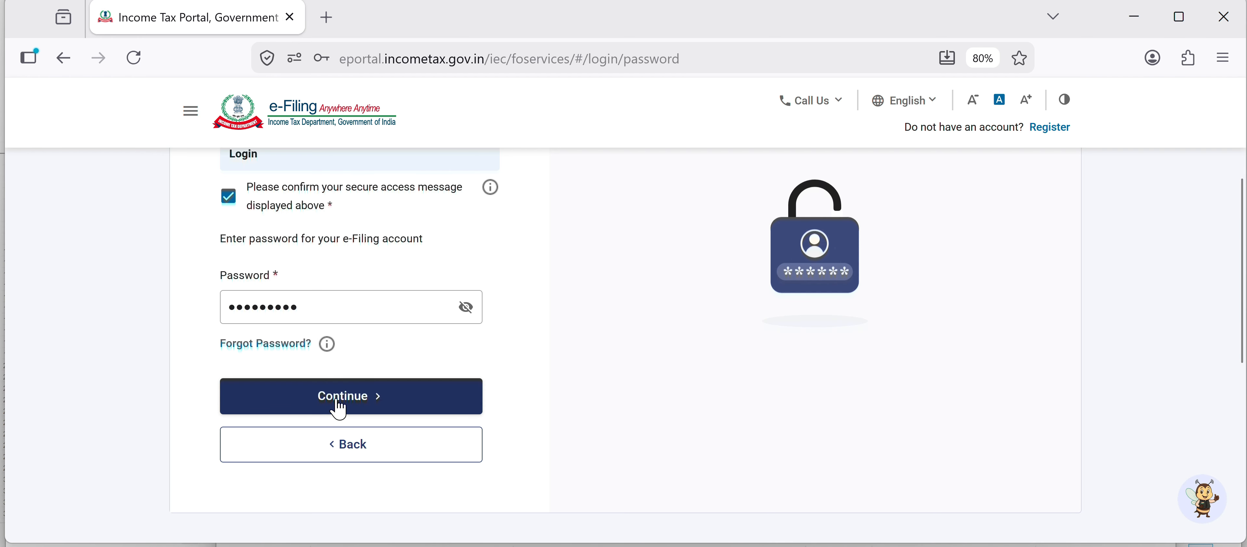
- Continue the login and select 2026-27 as the assessment year
click(339, 406)
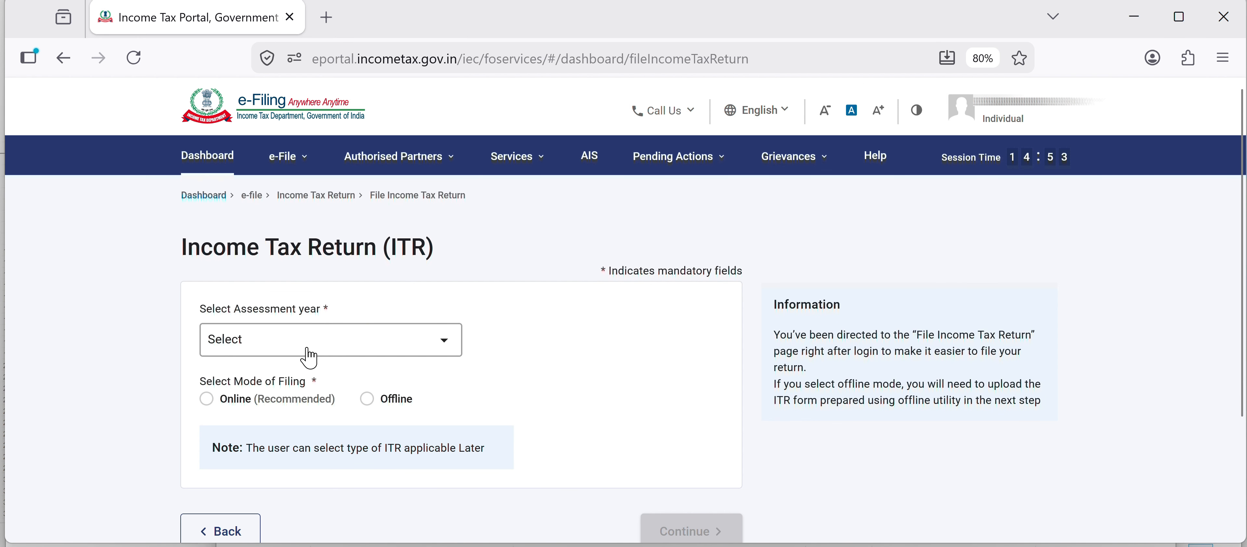
click(310, 358)
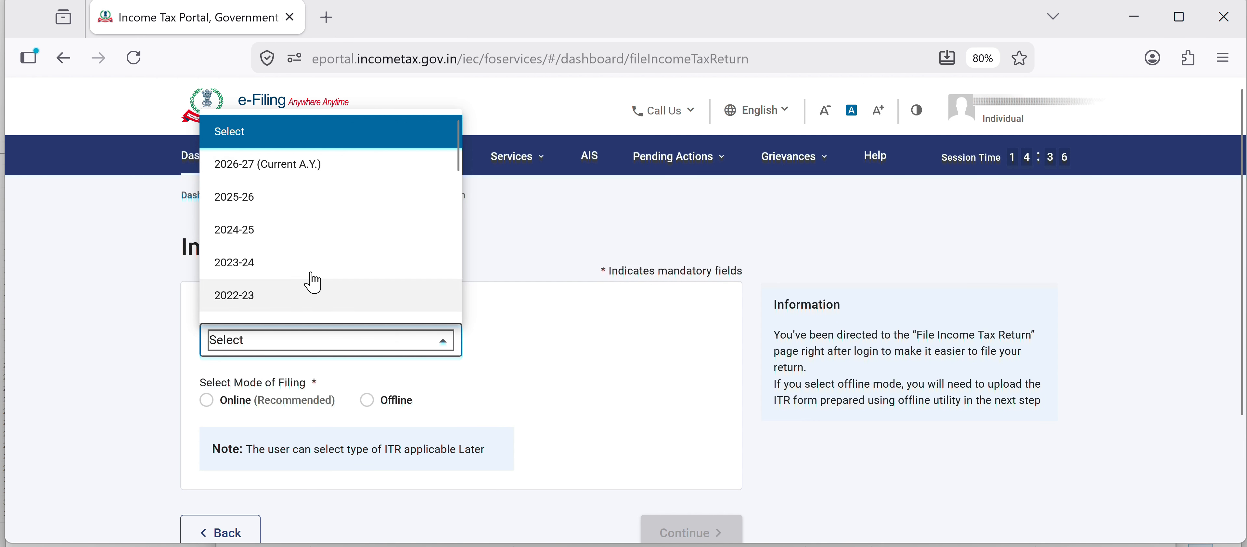
click(308, 169)
mouse_move(312, 170)
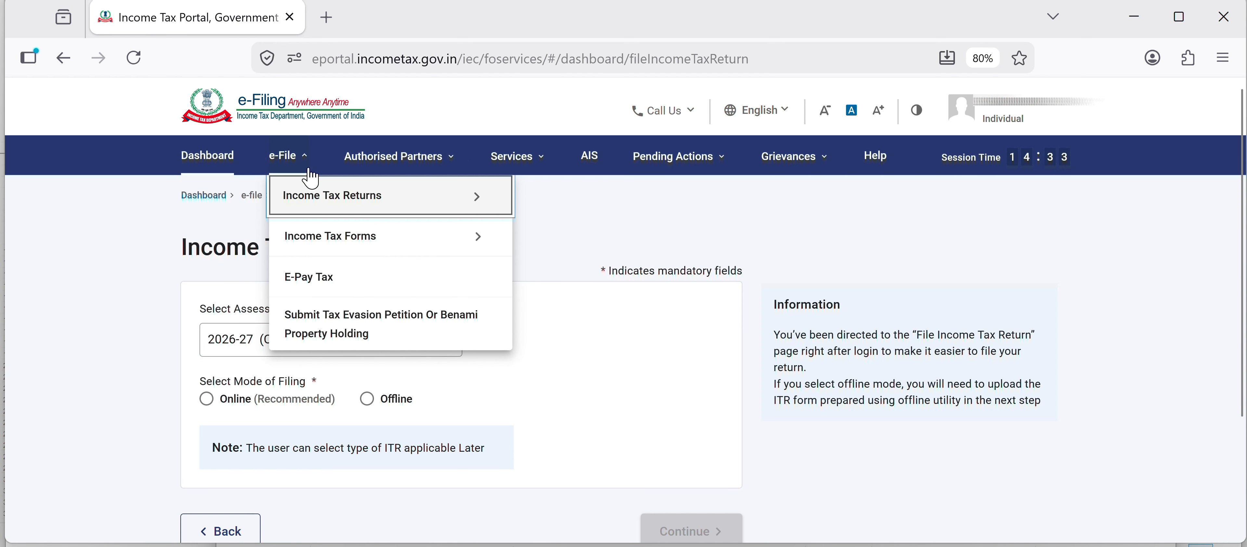
- Choose the Online filing mode and start a new income tax return filing
click(213, 407)
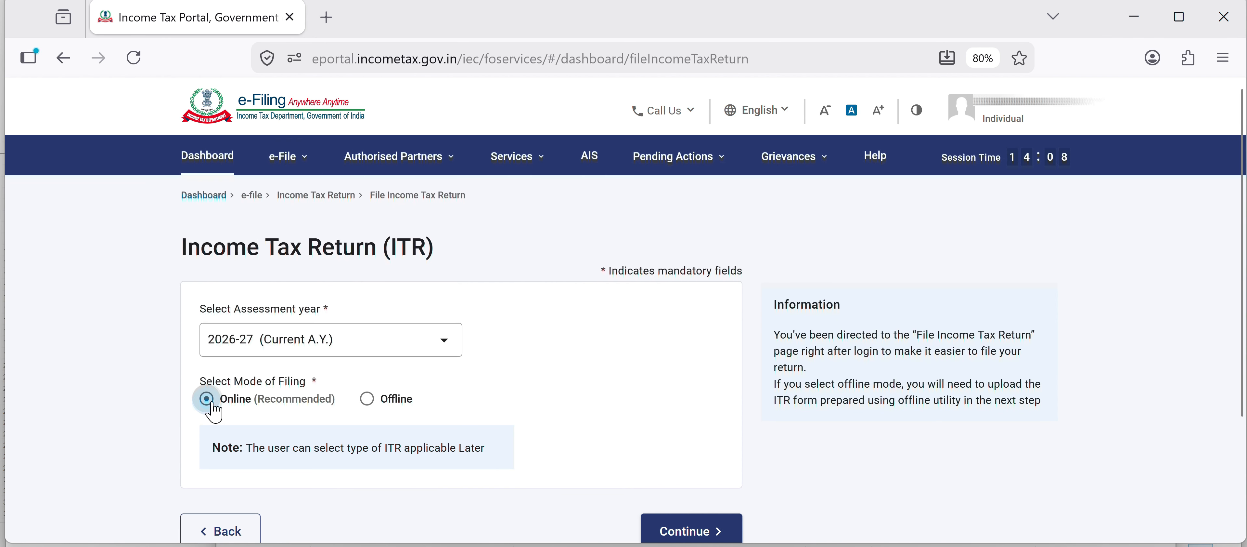
click(692, 530)
scroll(930, 399, down, 4)
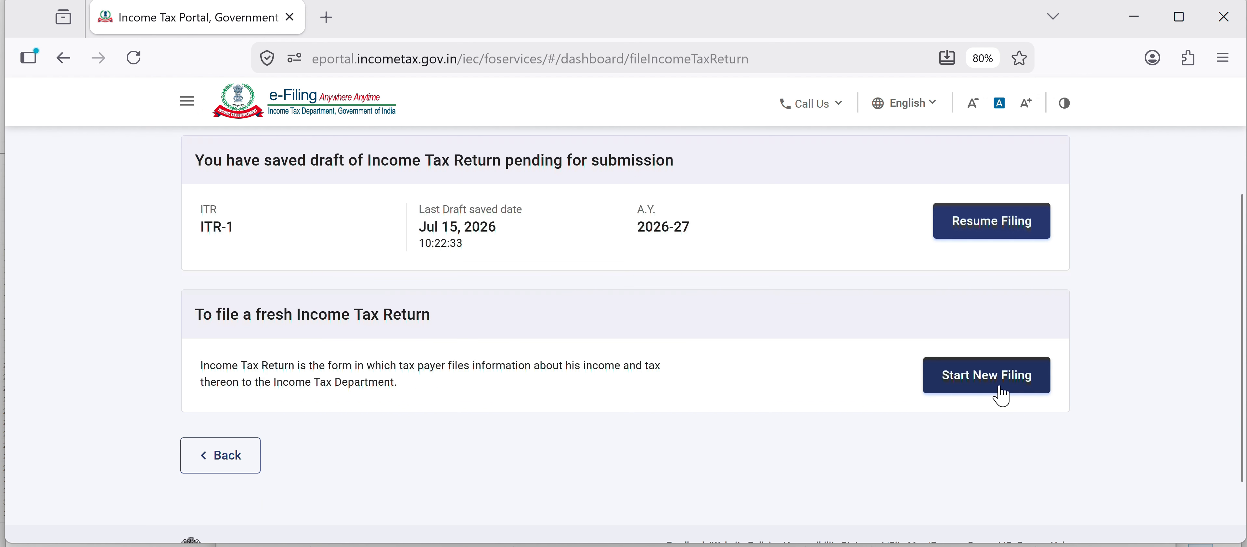
click(988, 383)
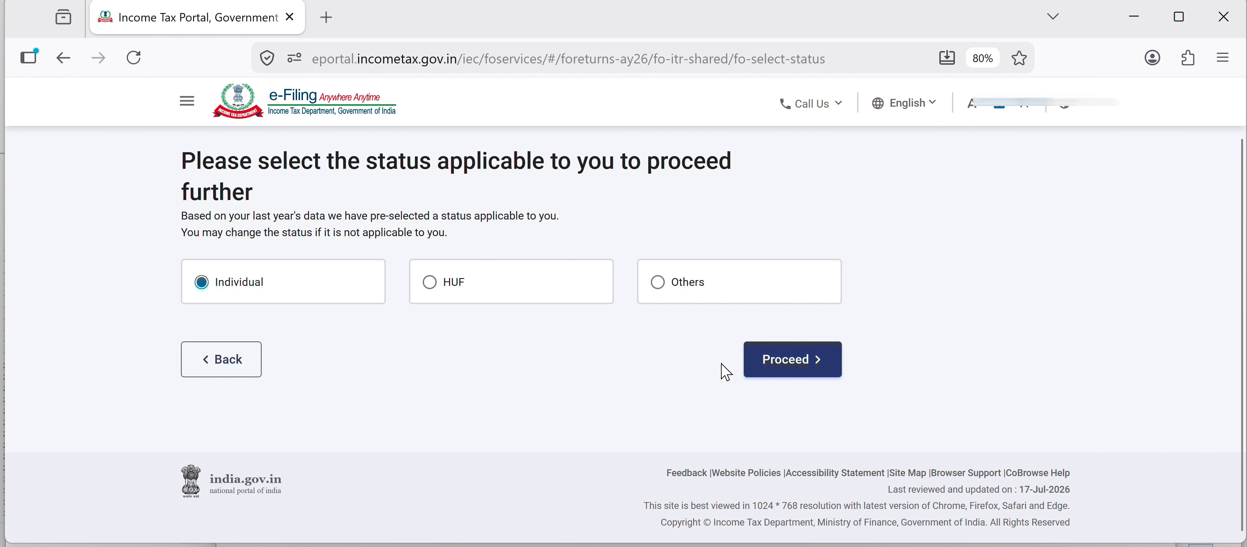
- Proceed with the Individual status and choose ITR-1 as the form to file
click(787, 366)
click(604, 370)
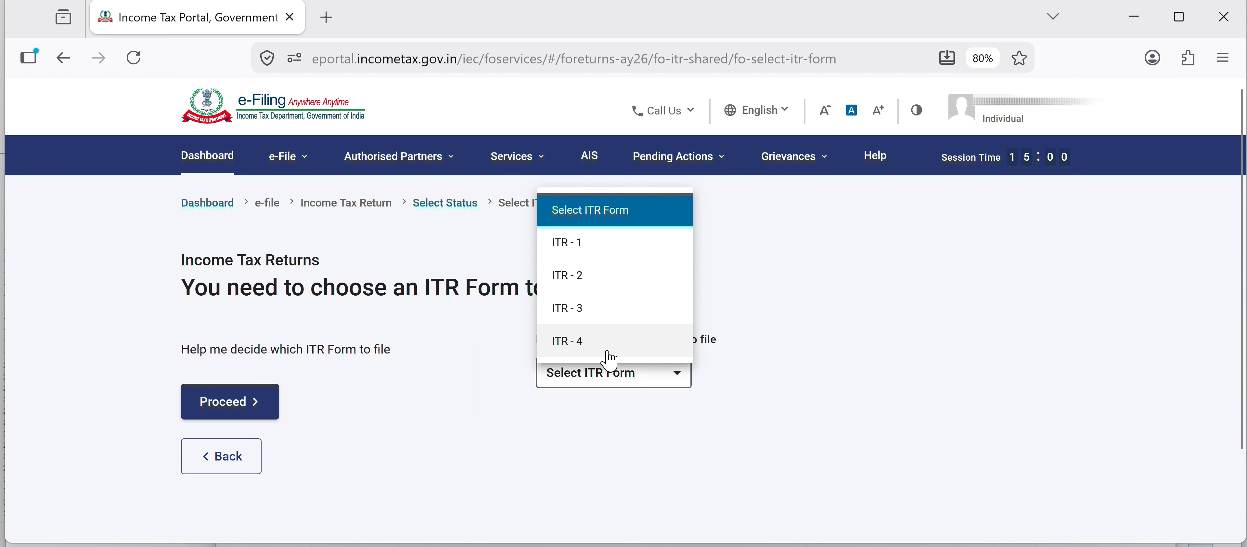
click(617, 250)
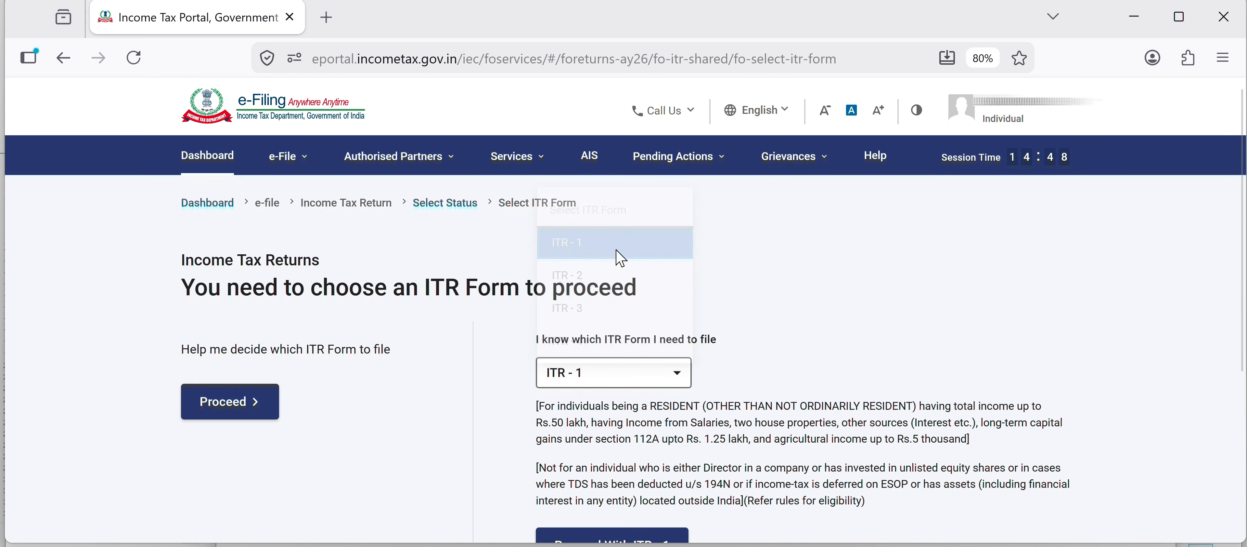
- Proceed with ITR-1, acknowledge the new tax regime notice, and get the return started
scroll(612, 339, down, 3)
click(608, 421)
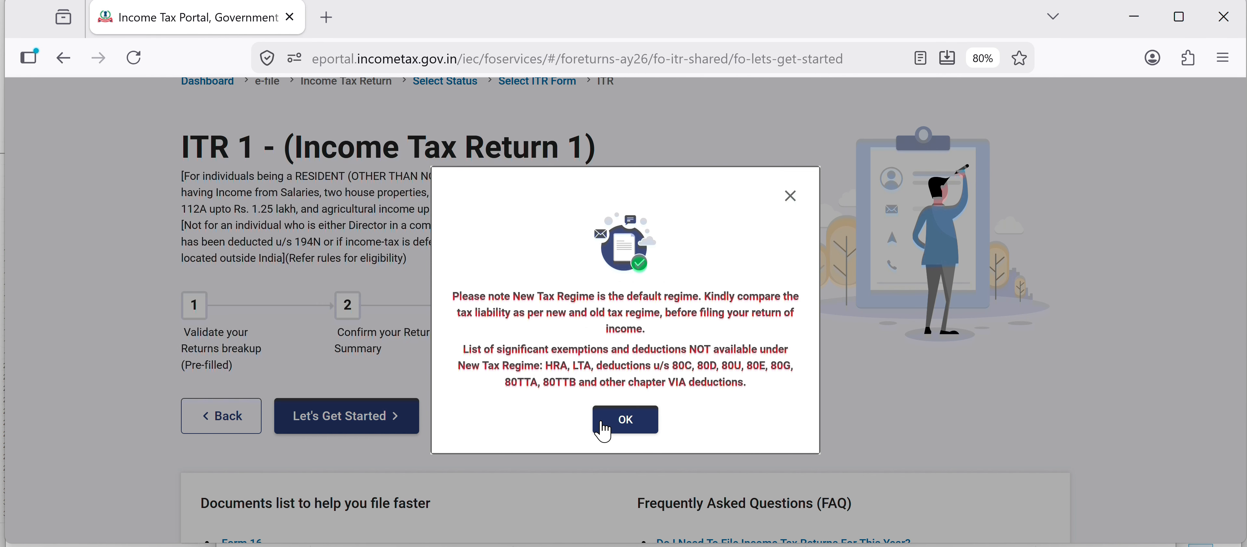
click(605, 427)
click(334, 429)
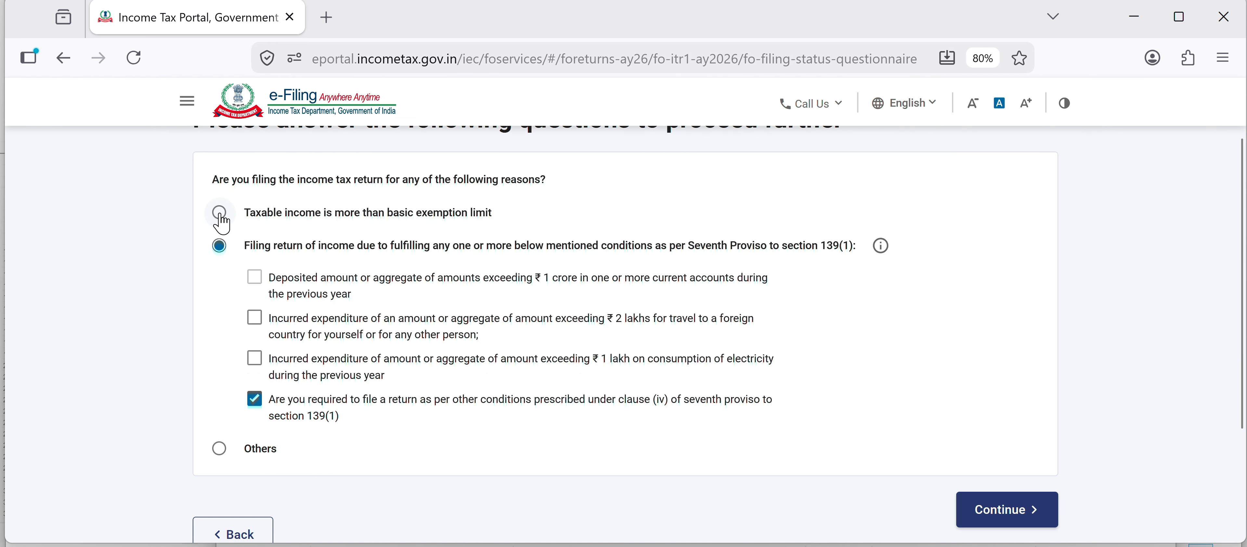
- Answer that taxable income exceeds the basic exemption limit, continue, and dismiss the pre-fill notice
click(220, 214)
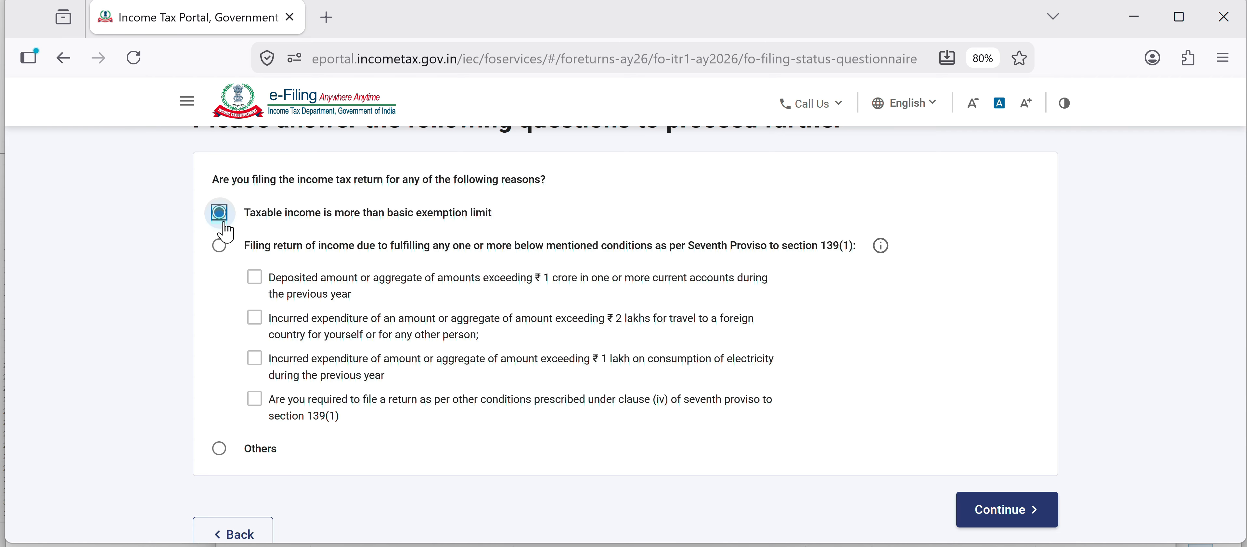
click(969, 510)
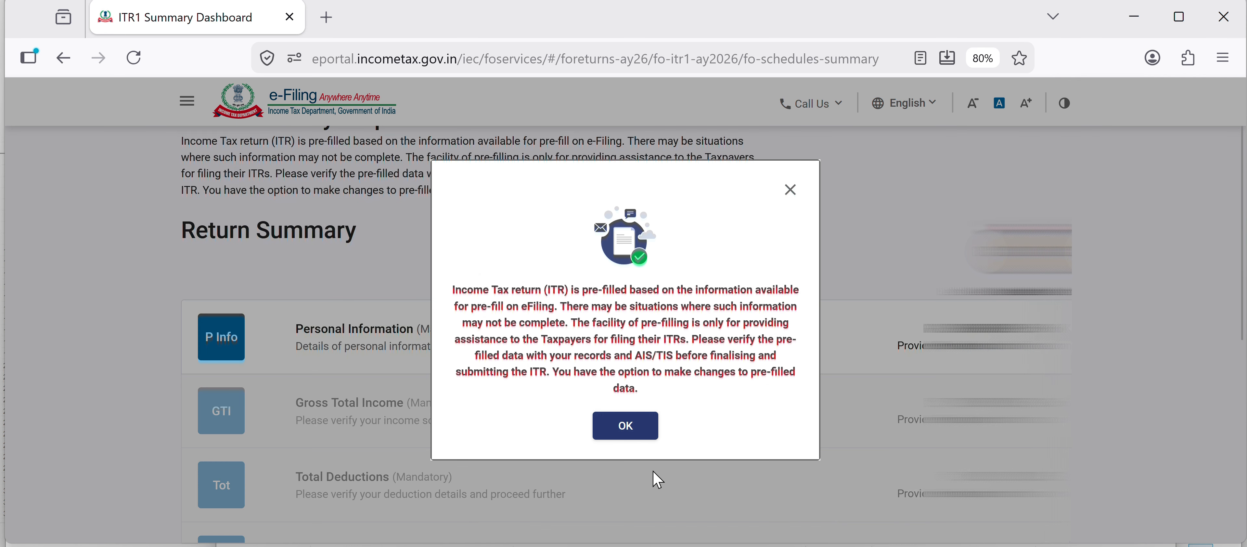
click(479, 361)
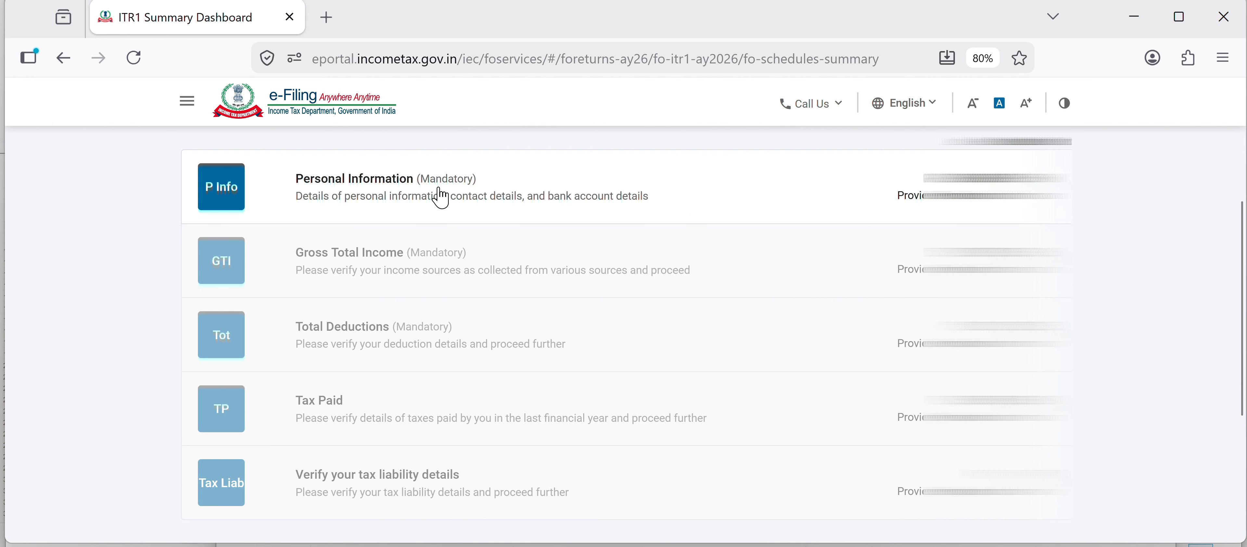
- Open the Personal Information section and review its contact, address and nature of employment details
click(441, 197)
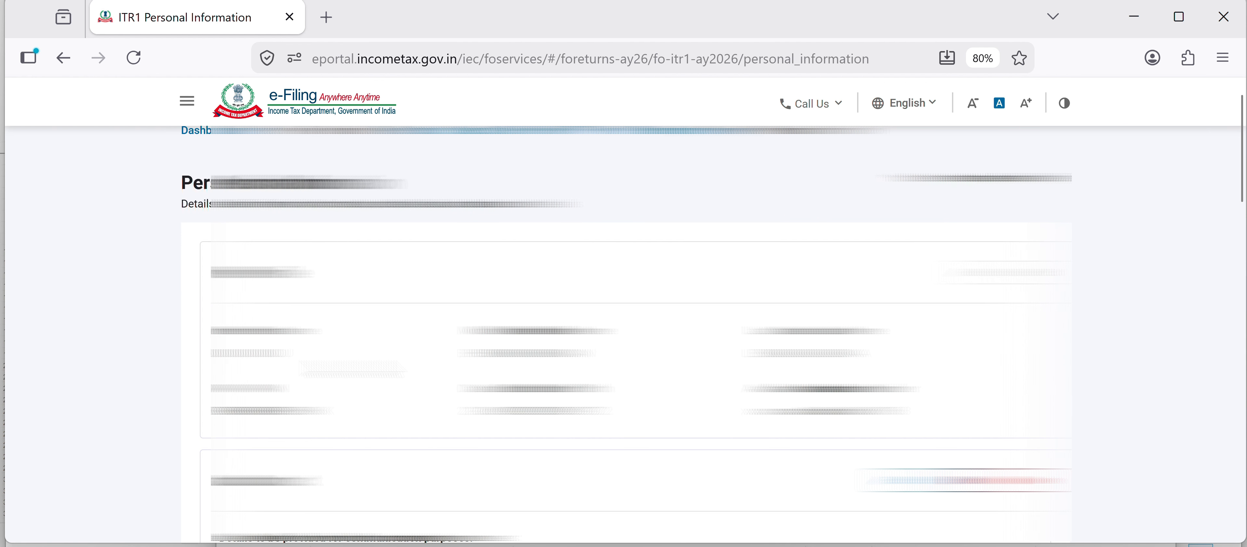
scroll(625, 334, down, 4)
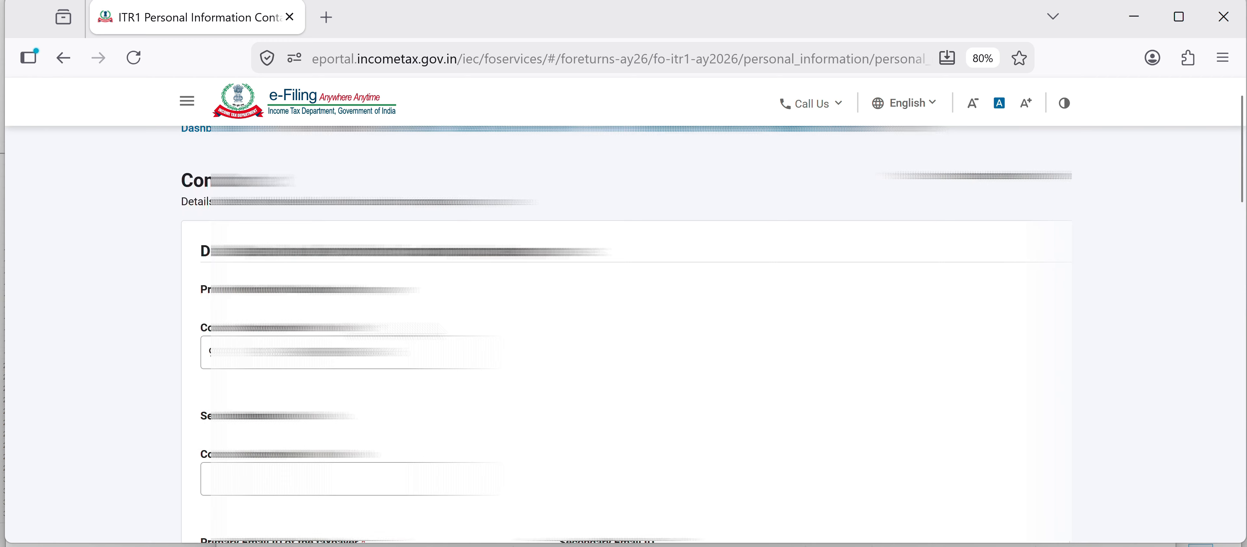
scroll(624, 334, down, 3)
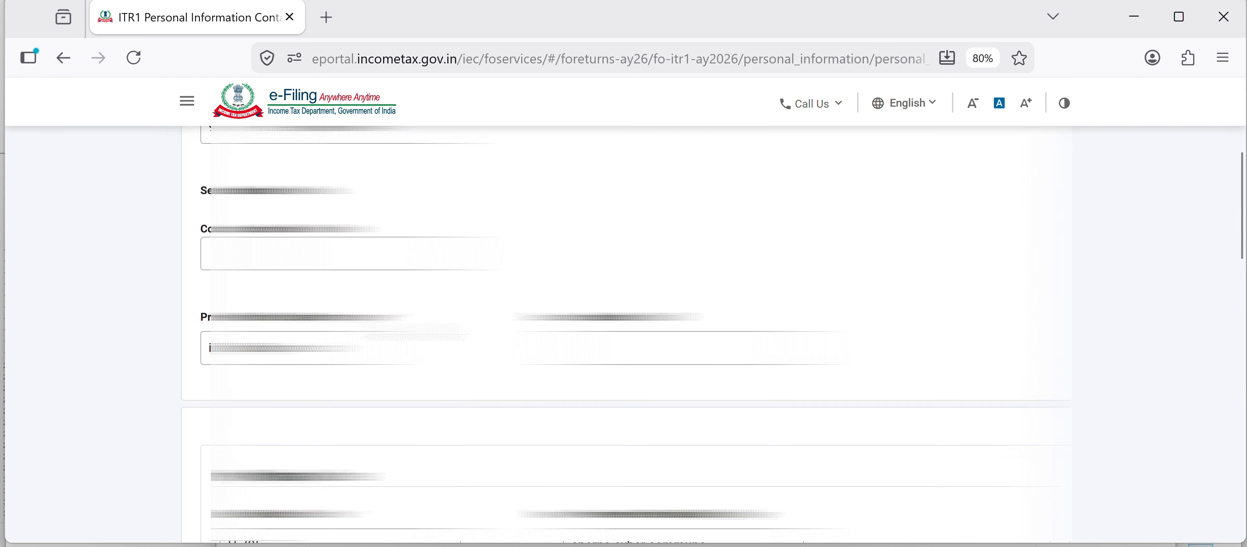
scroll(625, 334, down, 6)
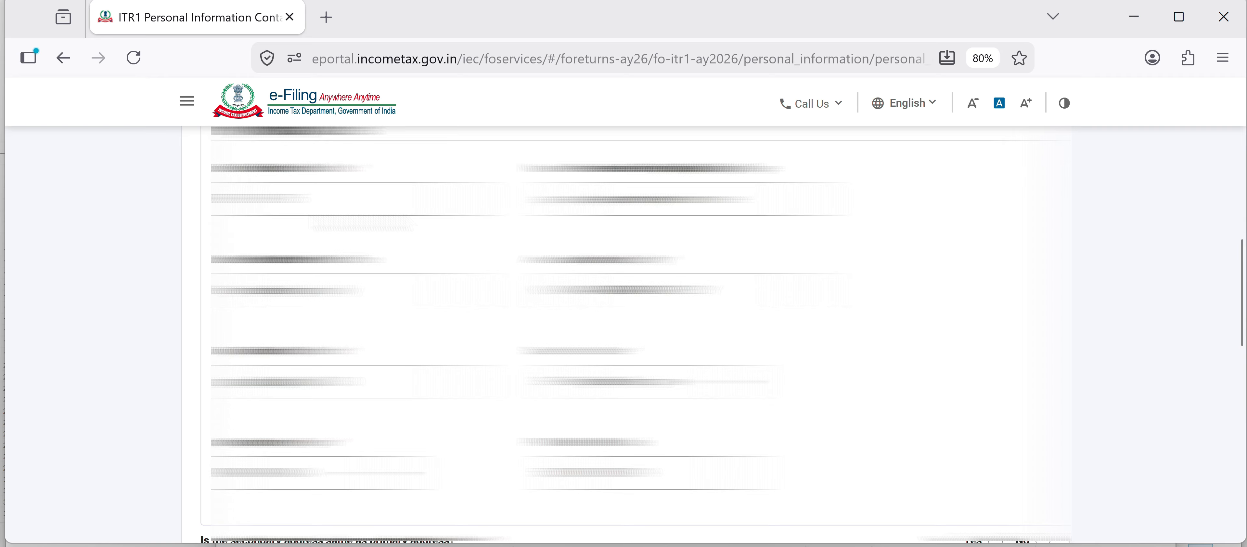
scroll(317, 162, down, 8)
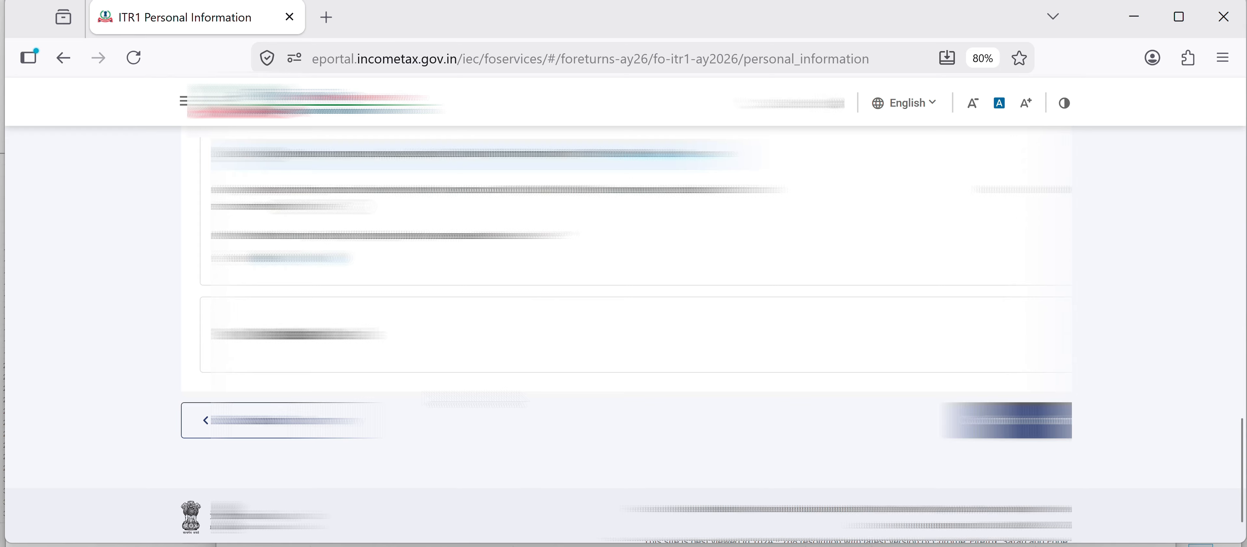
scroll(367, 363, down, 4)
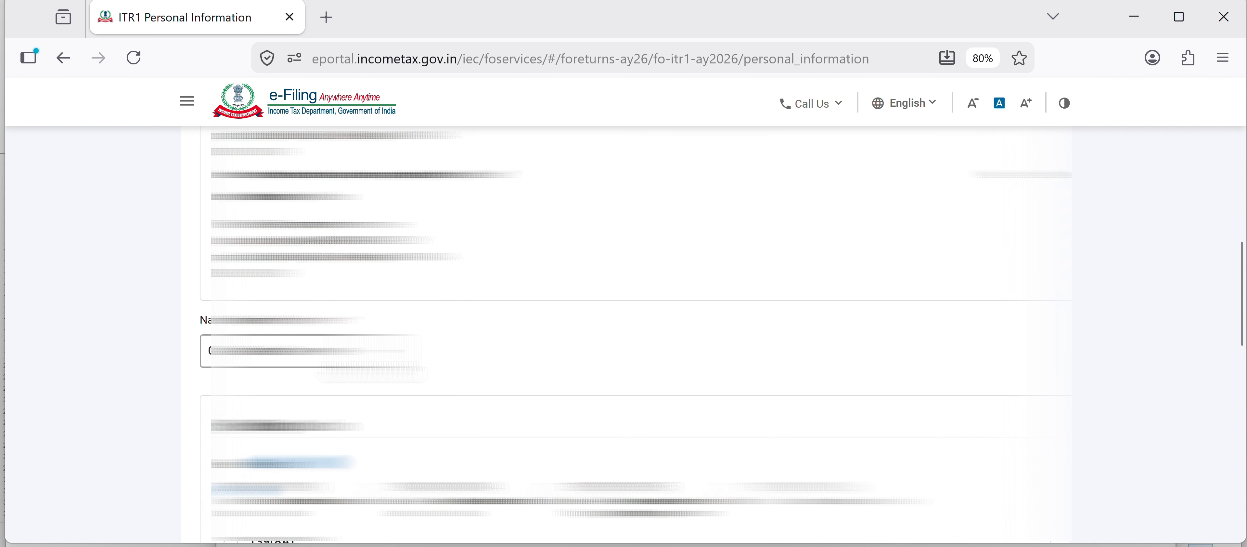
click(352, 361)
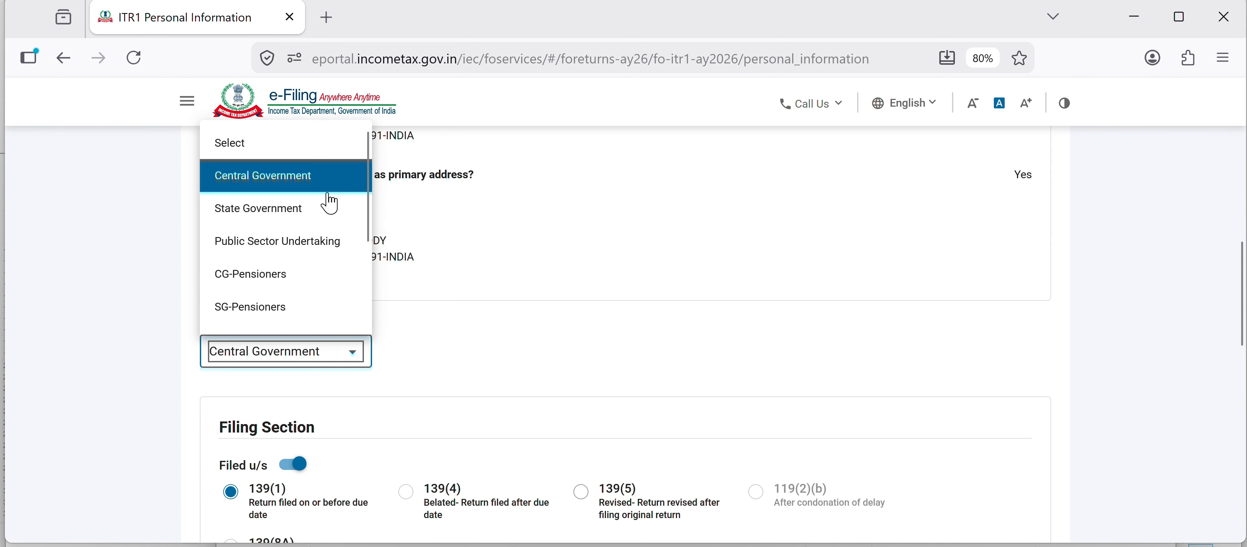
scroll(315, 261, down, 2)
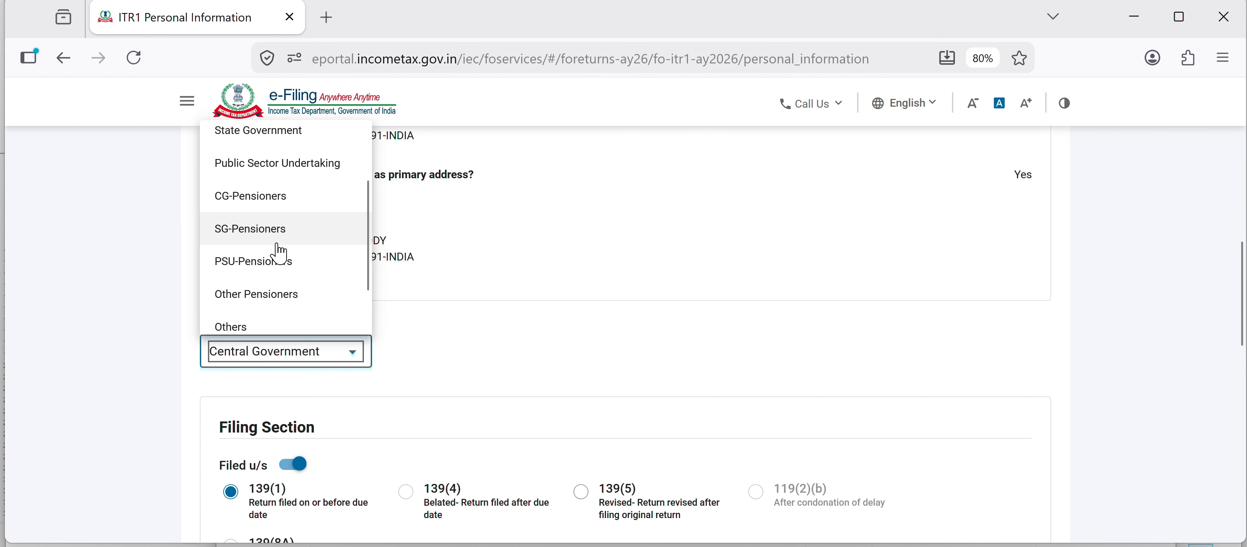
scroll(289, 287, down, 2)
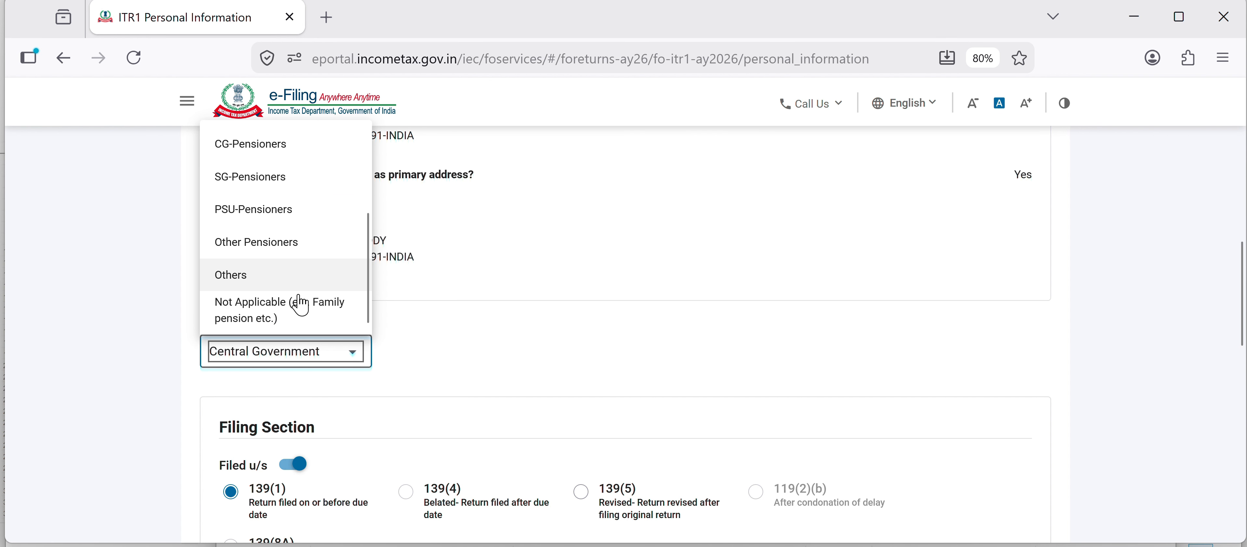
click(484, 320)
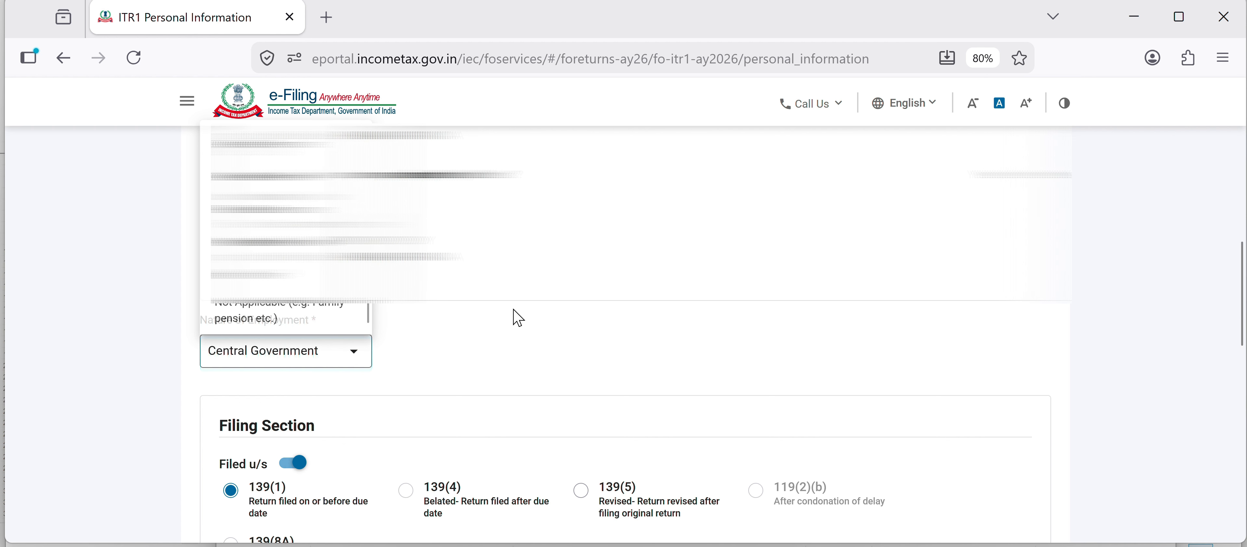
- Review the filing section and bank details, then confirm the personal information
scroll(515, 314, down, 6)
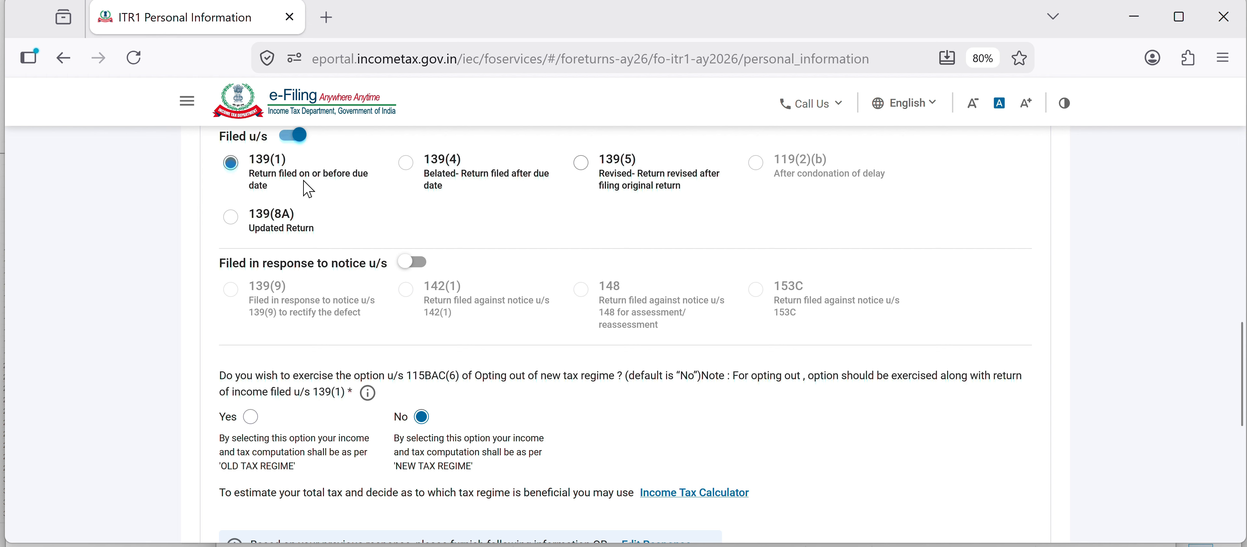
scroll(275, 330, down, 2)
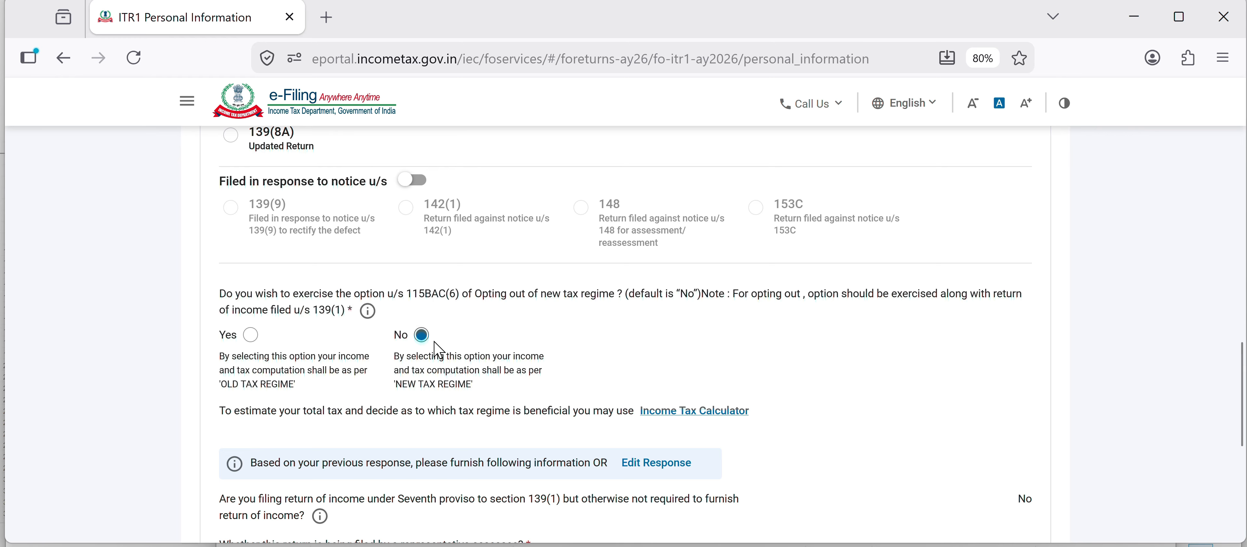
scroll(439, 350, down, 5)
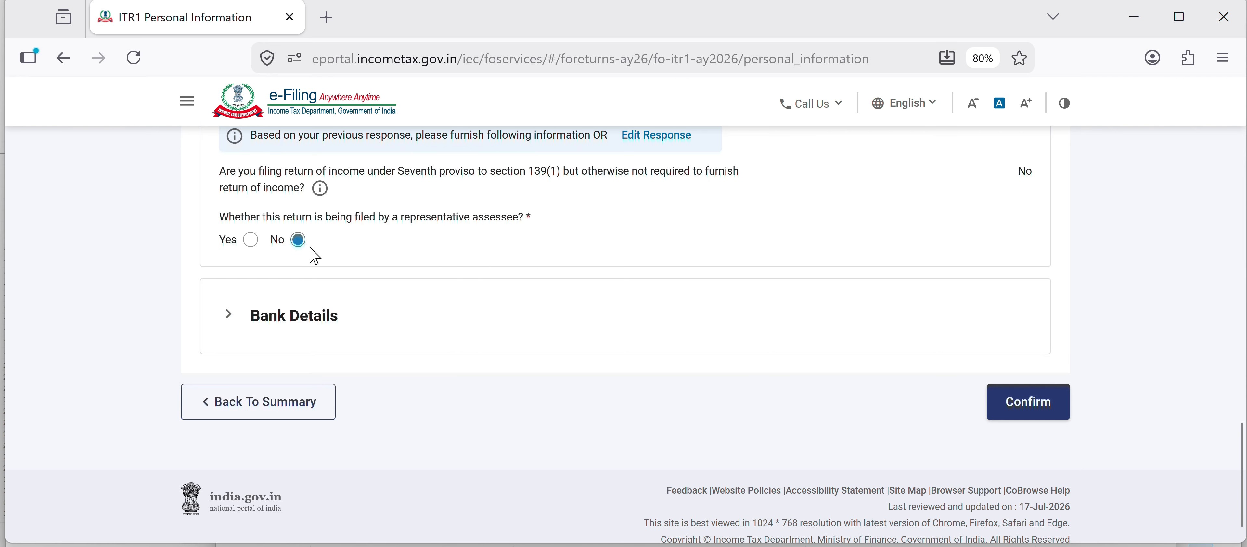
click(345, 319)
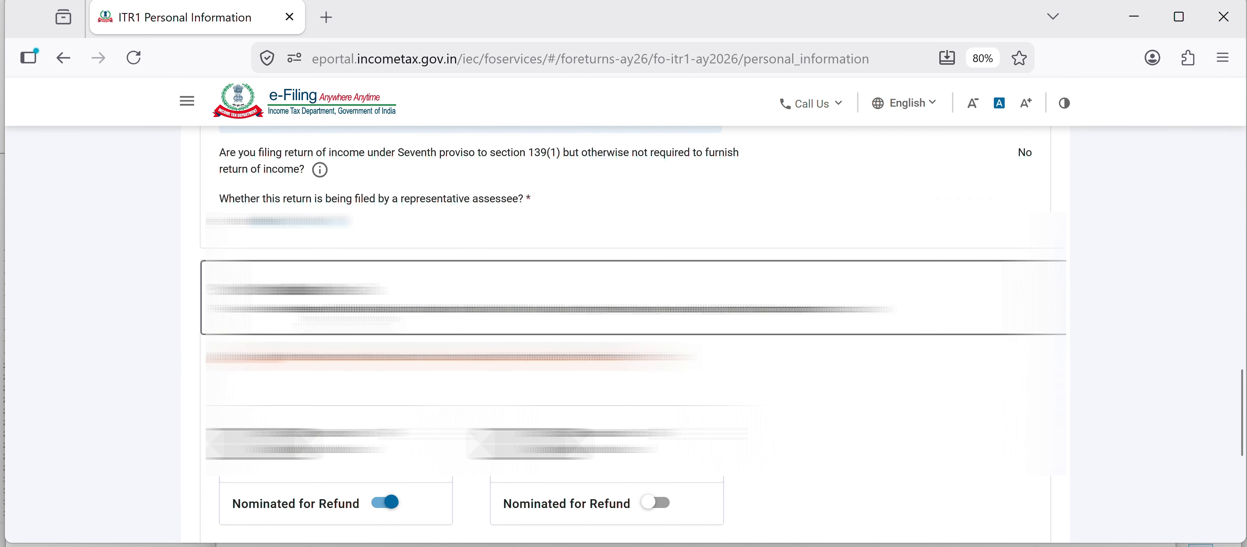
scroll(344, 319, down, 2)
scroll(344, 319, down, 5)
click(306, 314)
scroll(307, 314, down, 1)
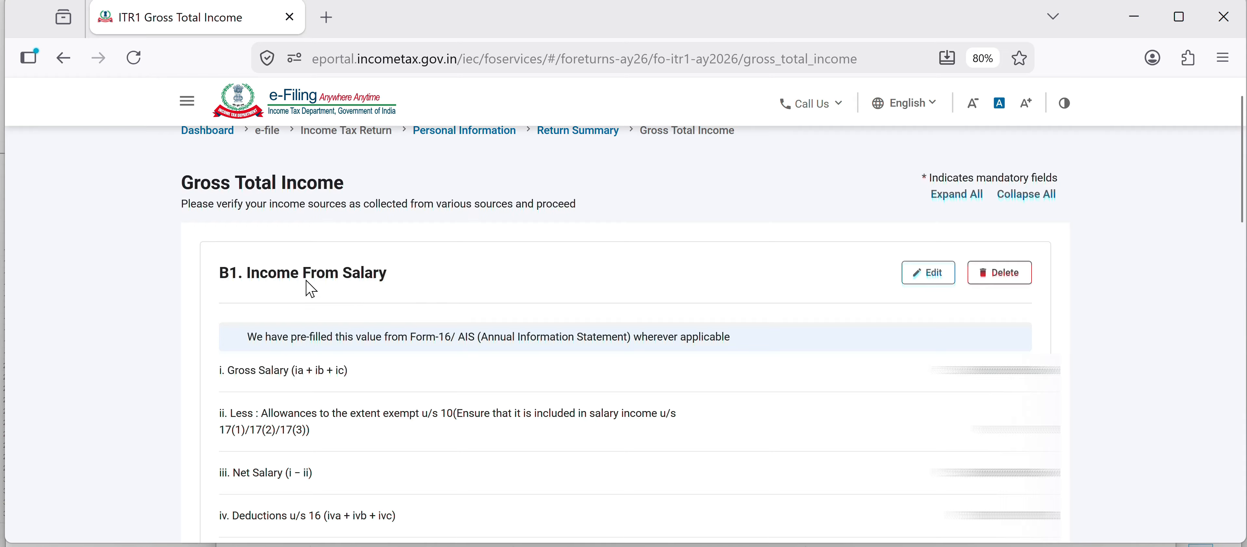
- Open the Income From Salary schedule for editing, review its deductions and save it
click(941, 275)
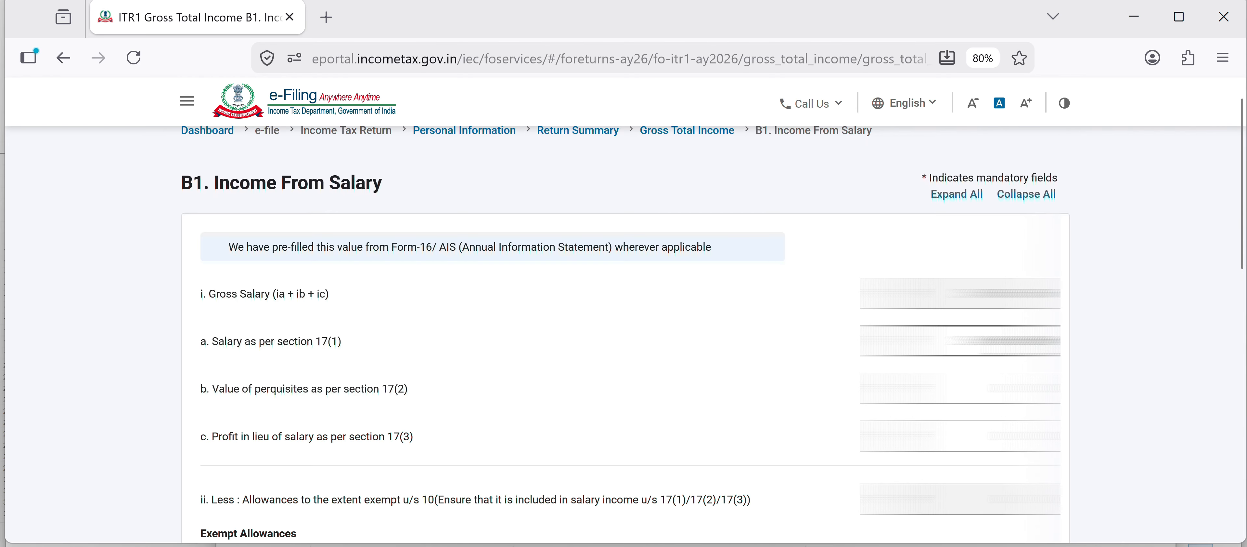
scroll(305, 291, down, 10)
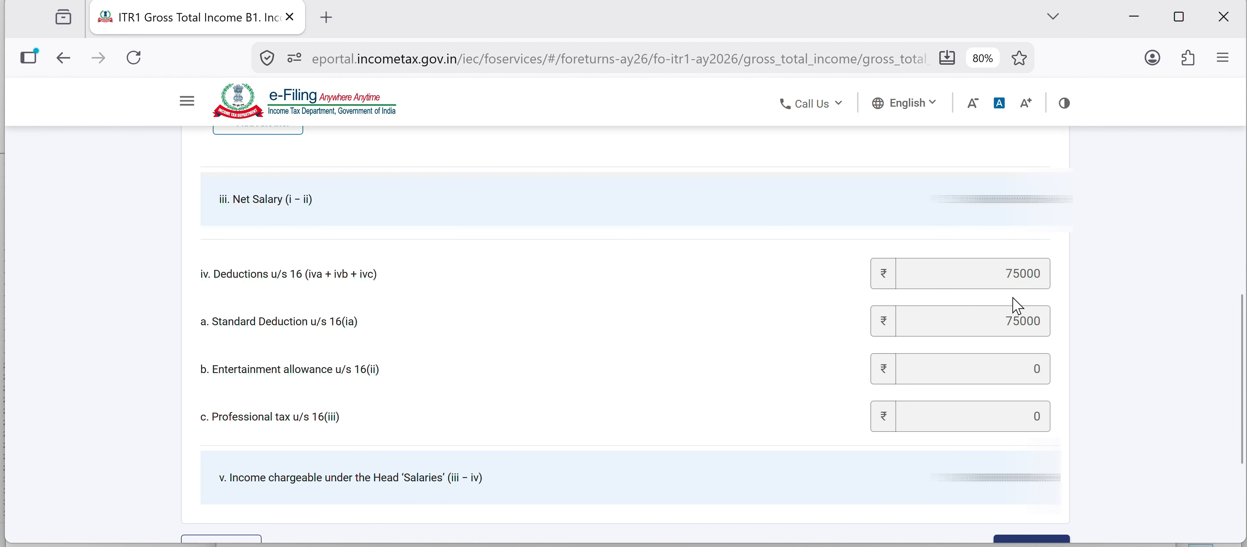
scroll(1029, 276, up, 2)
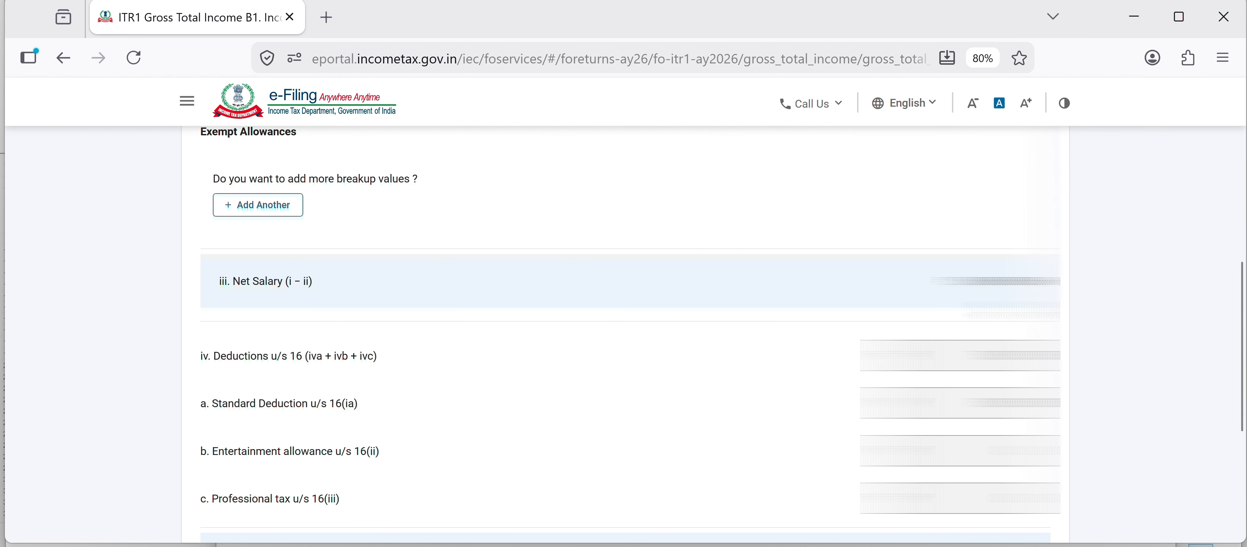
scroll(1022, 398, down, 5)
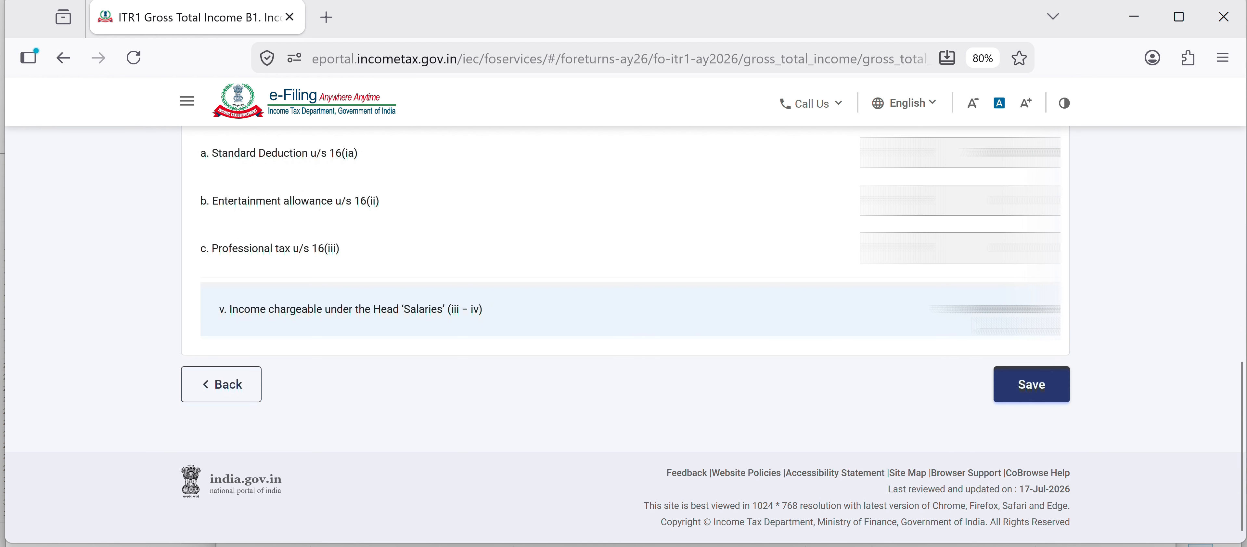
click(1019, 385)
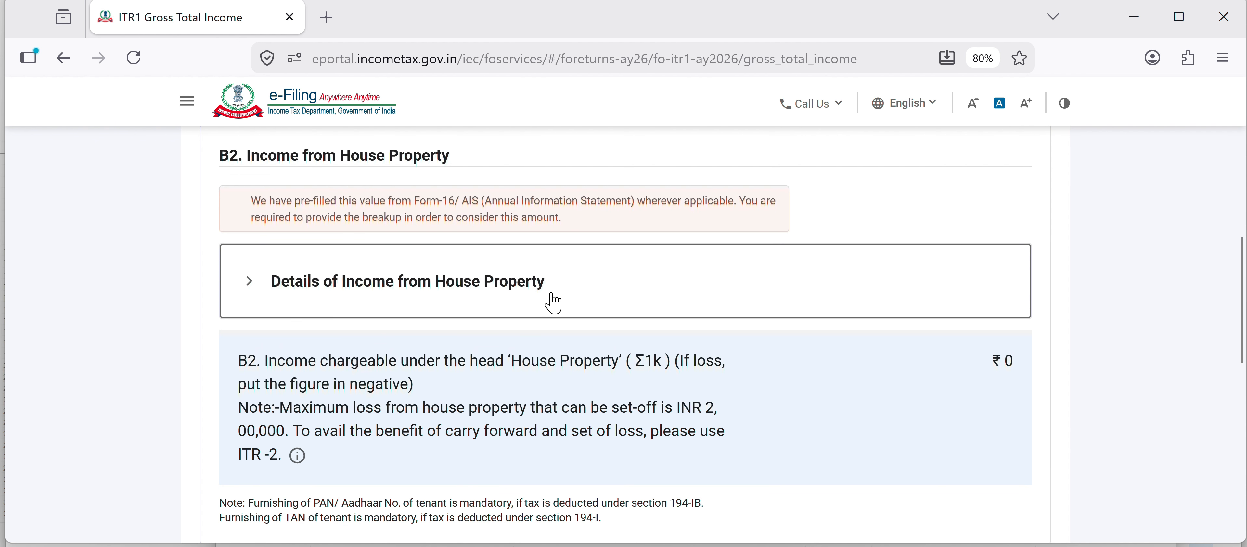
- Expand the Income from Other Sources section of Gross Total Income
scroll(554, 303, down, 5)
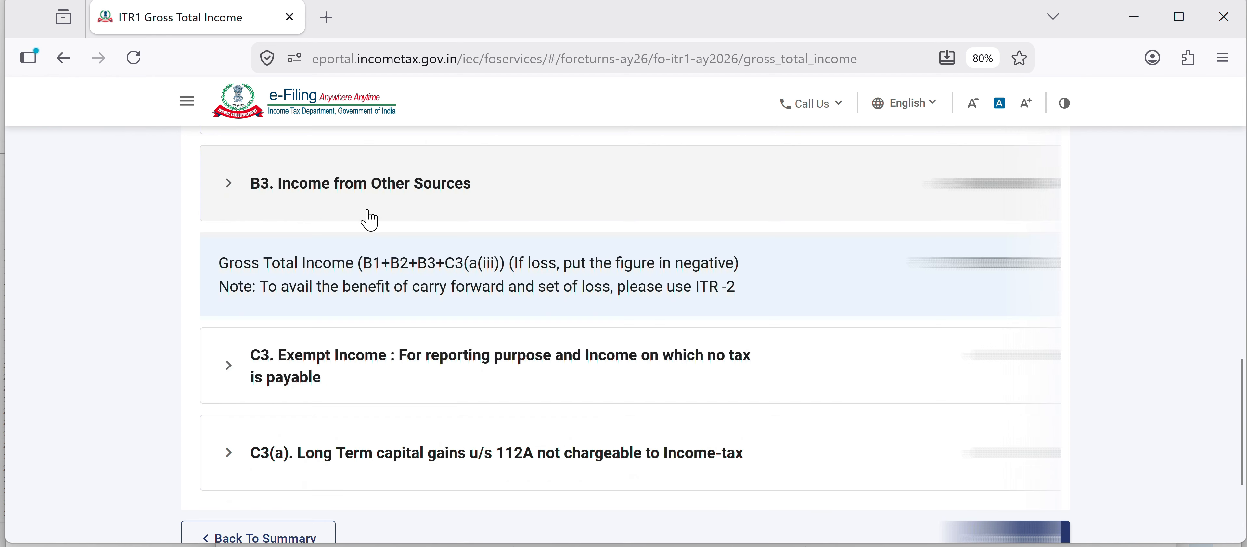
click(228, 194)
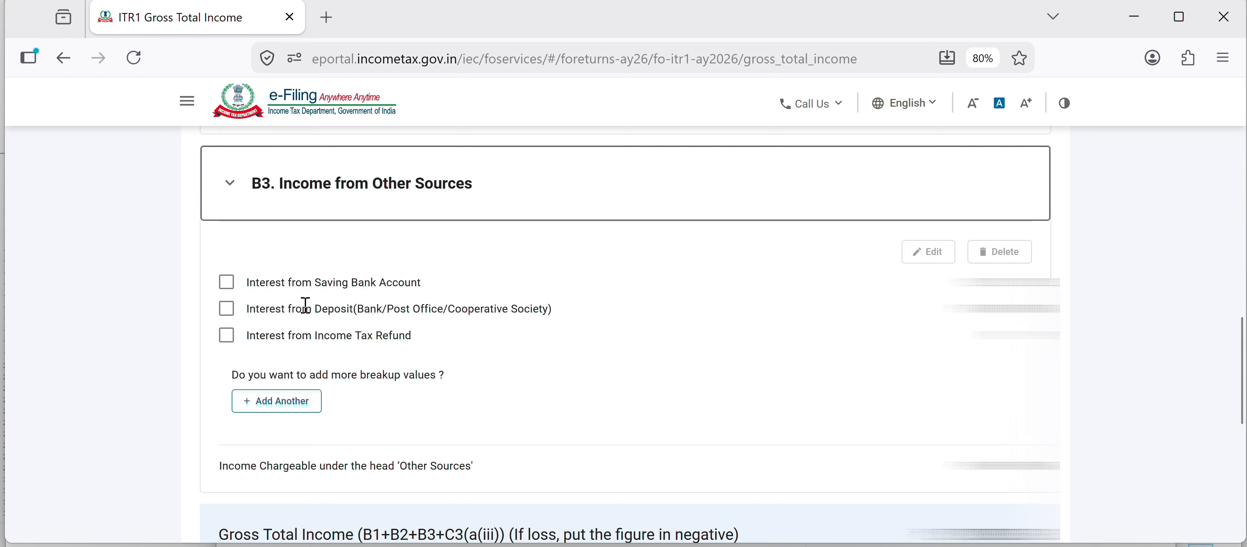
- Open the savings bank interest entry under Income from Other Sources for review, then return to Gross Total Income
click(226, 285)
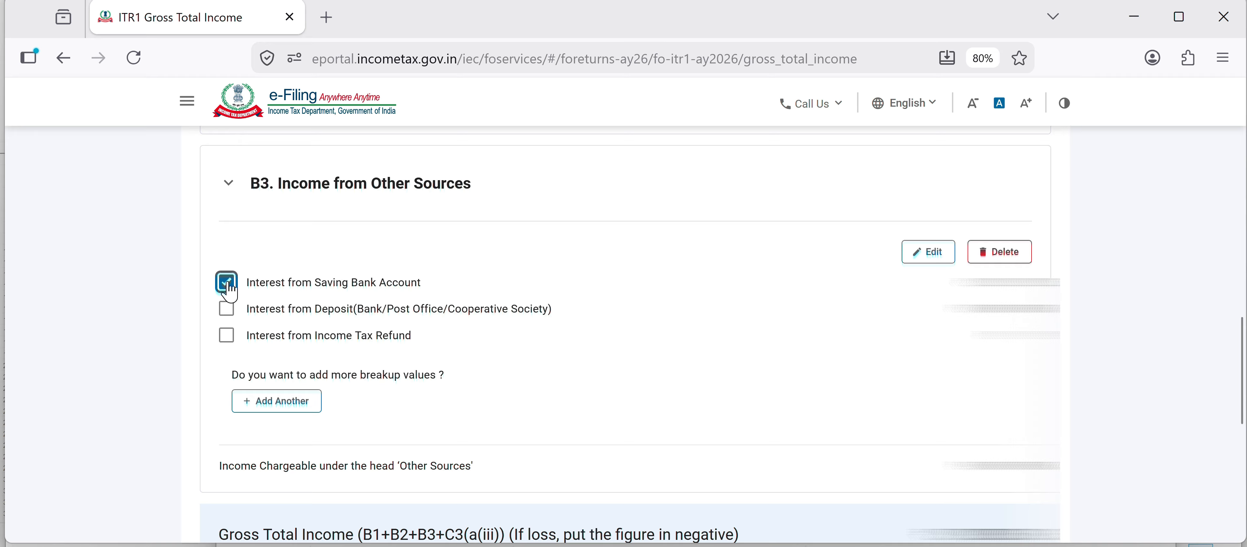
click(928, 252)
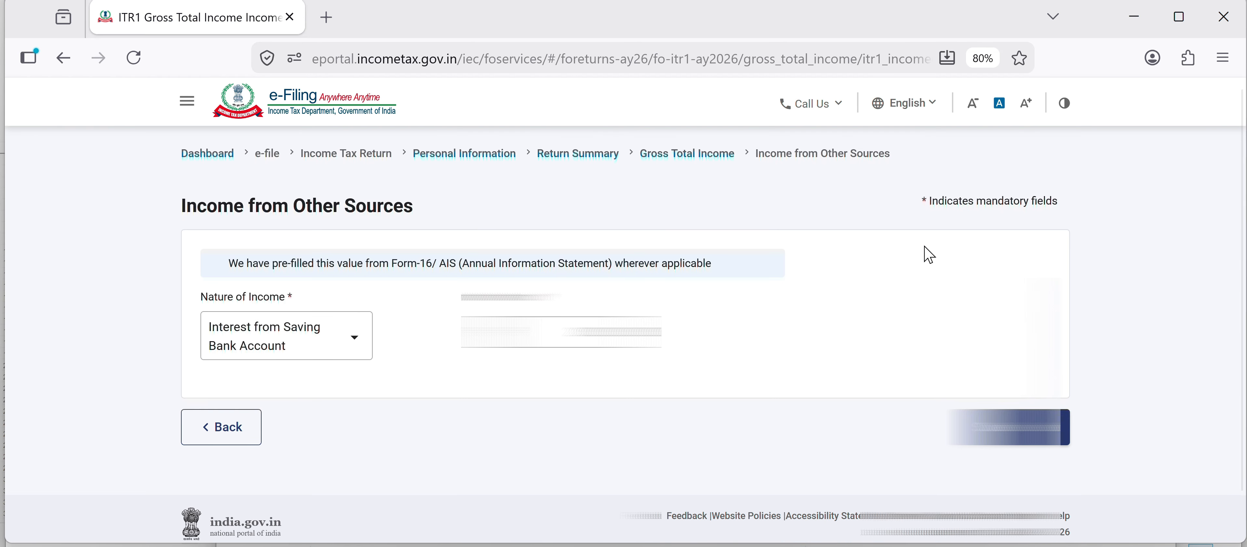
click(221, 427)
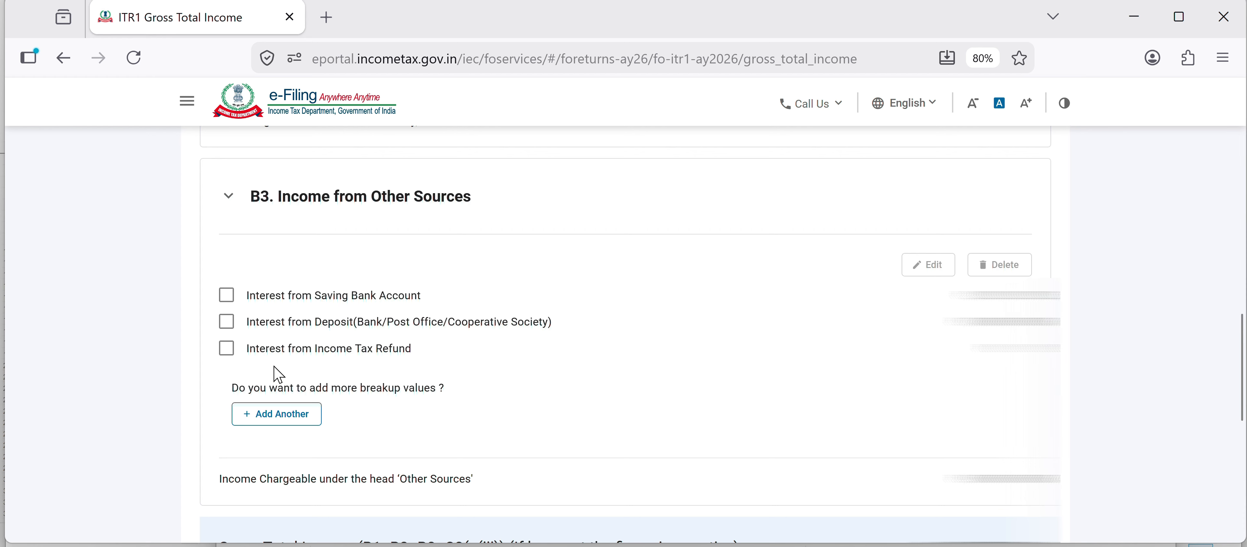
- Confirm the Gross Total Income schedule
scroll(257, 364, down, 5)
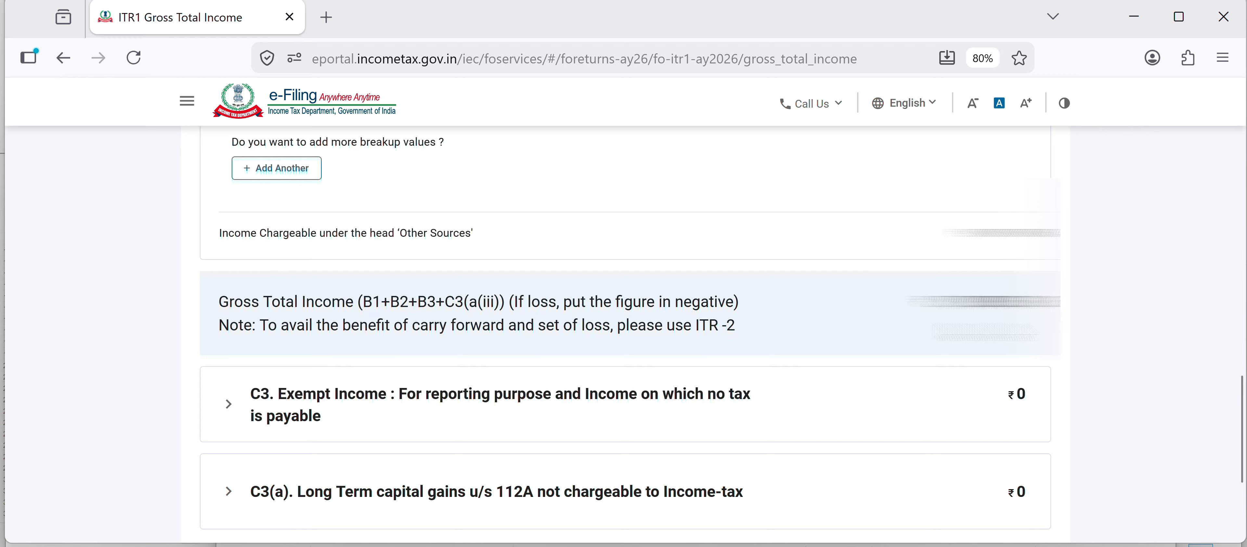
scroll(484, 332, down, 4)
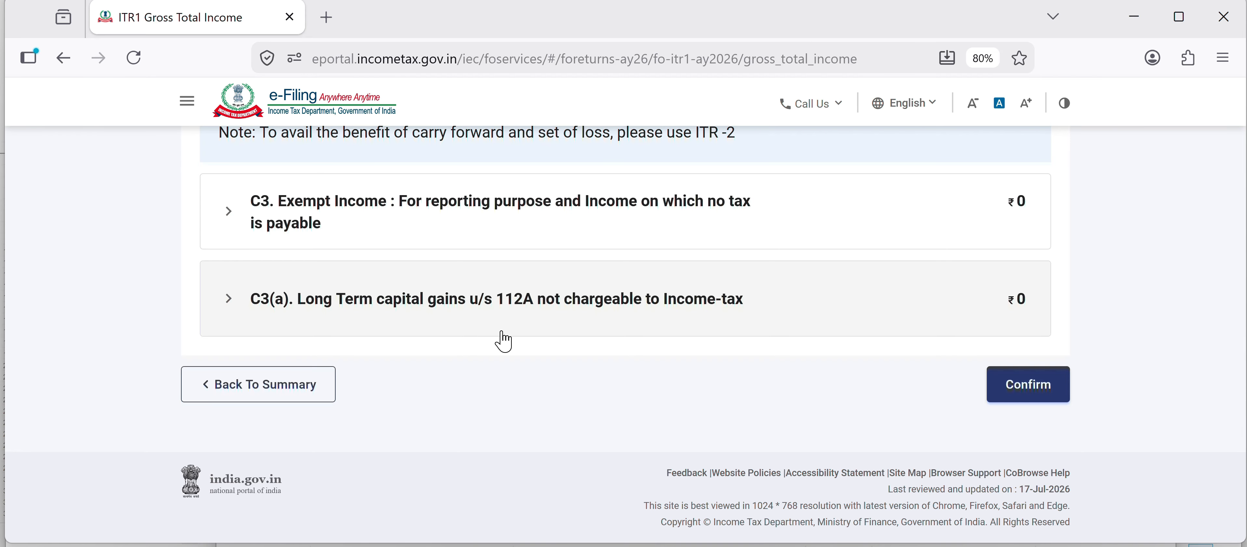
click(1021, 388)
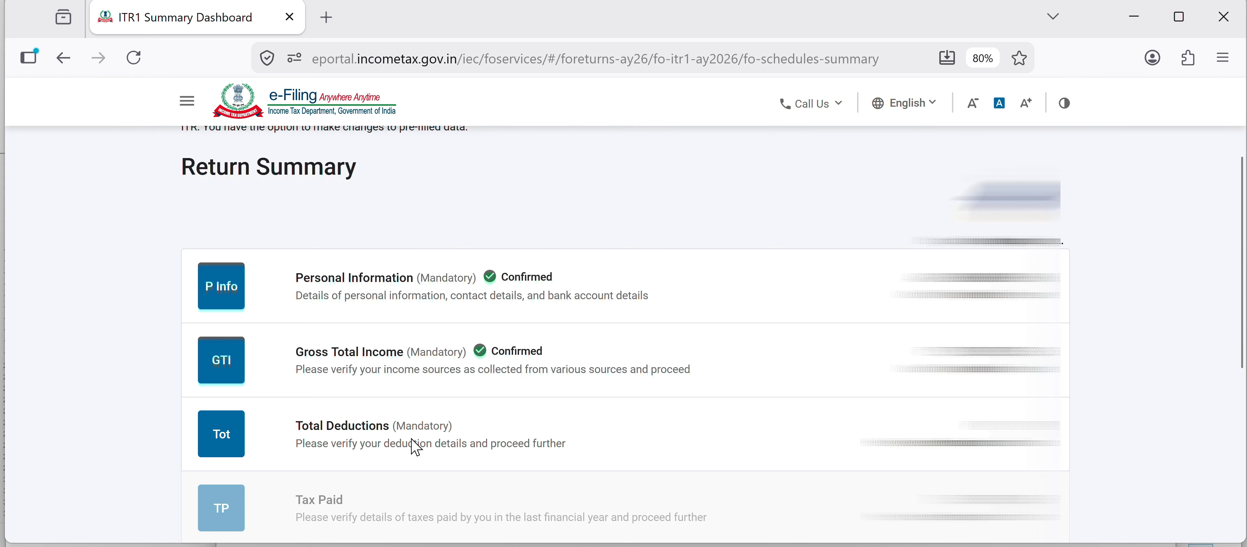
- Open the Total Deductions schedule, review the deduction entries and confirm them
click(432, 440)
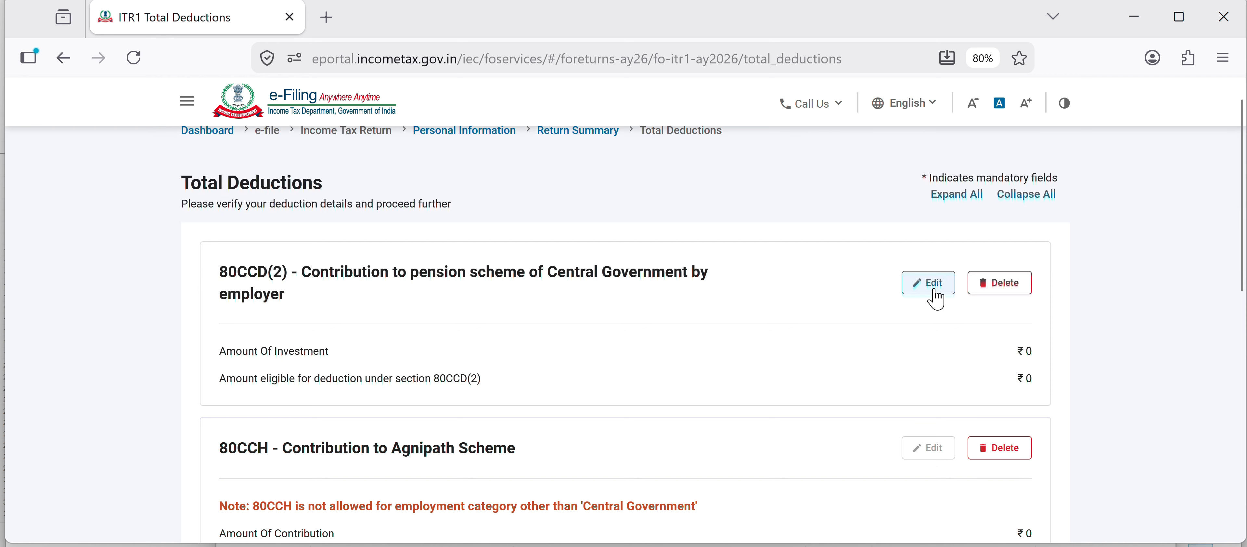
scroll(463, 402, down, 10)
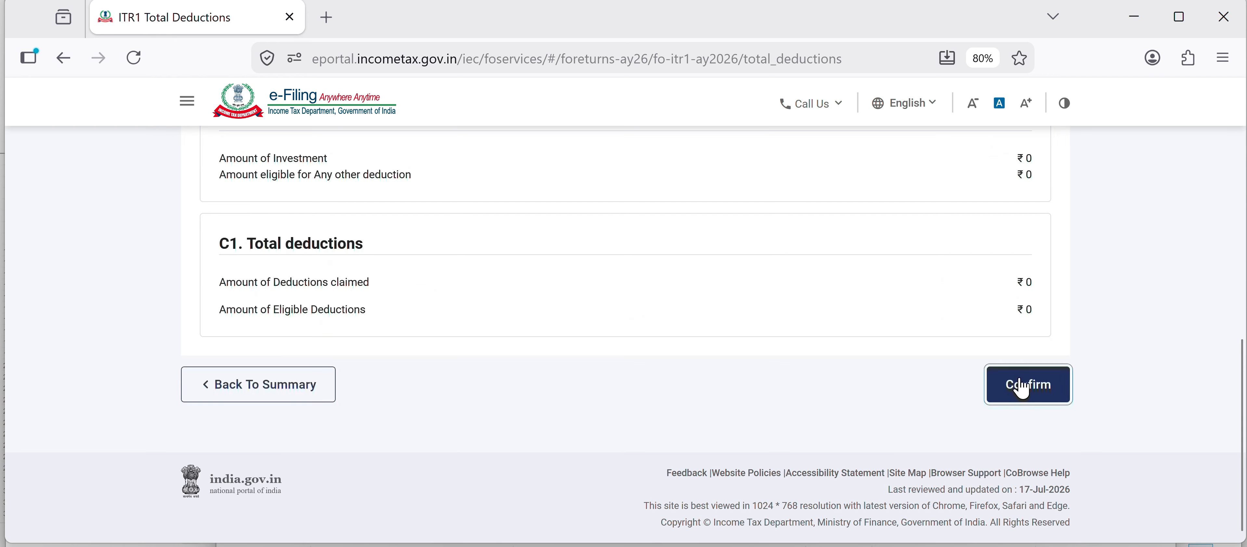
click(1025, 383)
- Open the Tax Paid schedule, expand Schedule TDS1 and open its salary TDS entry for editing
click(389, 273)
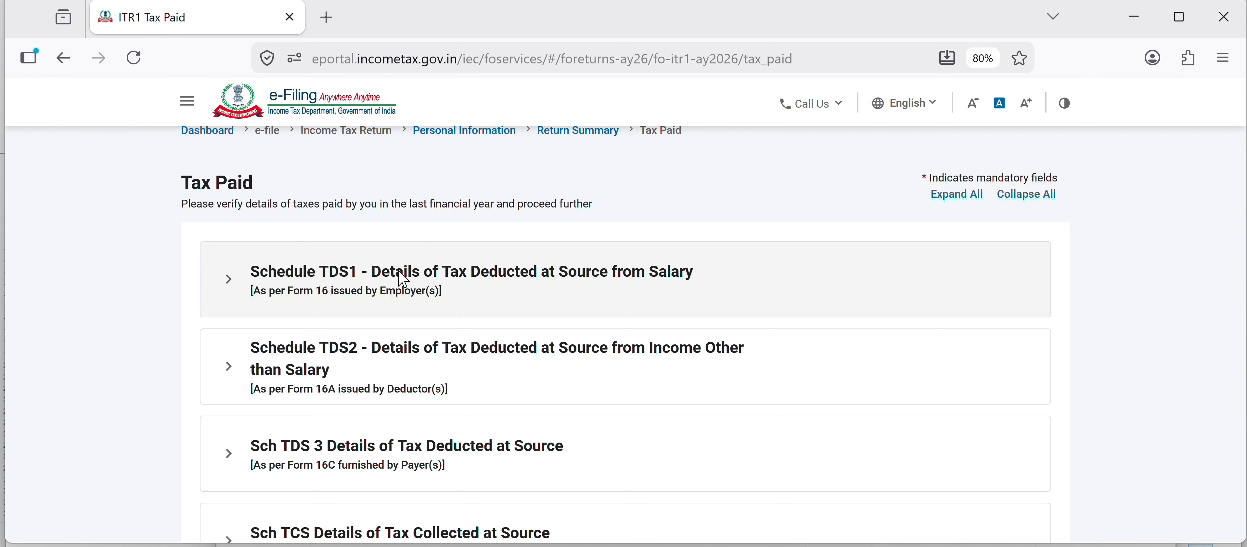
click(405, 279)
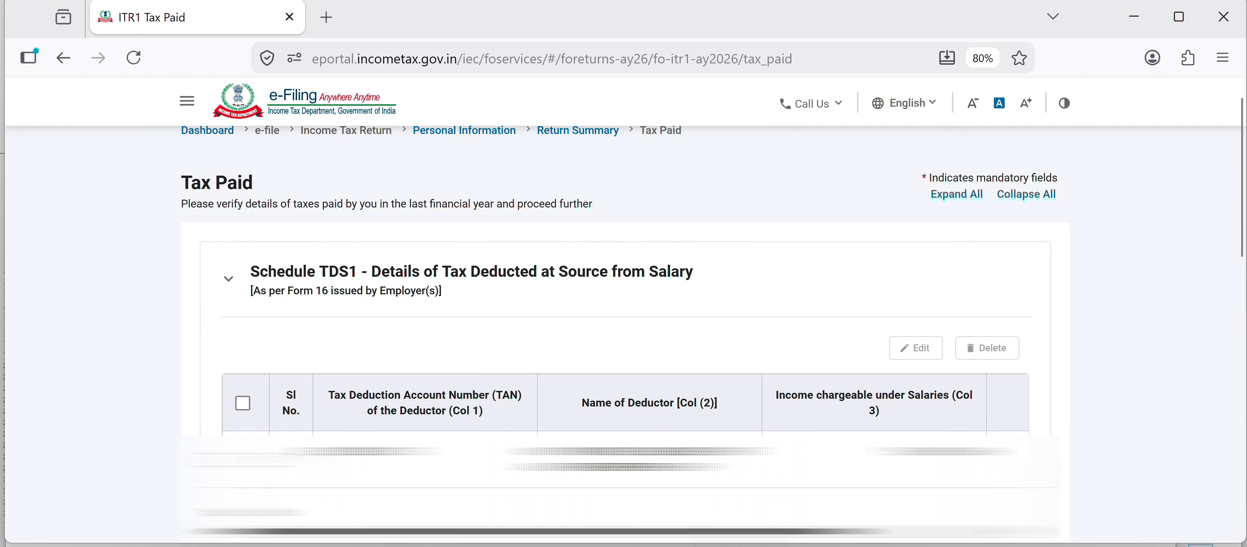
scroll(625, 453, right, 5)
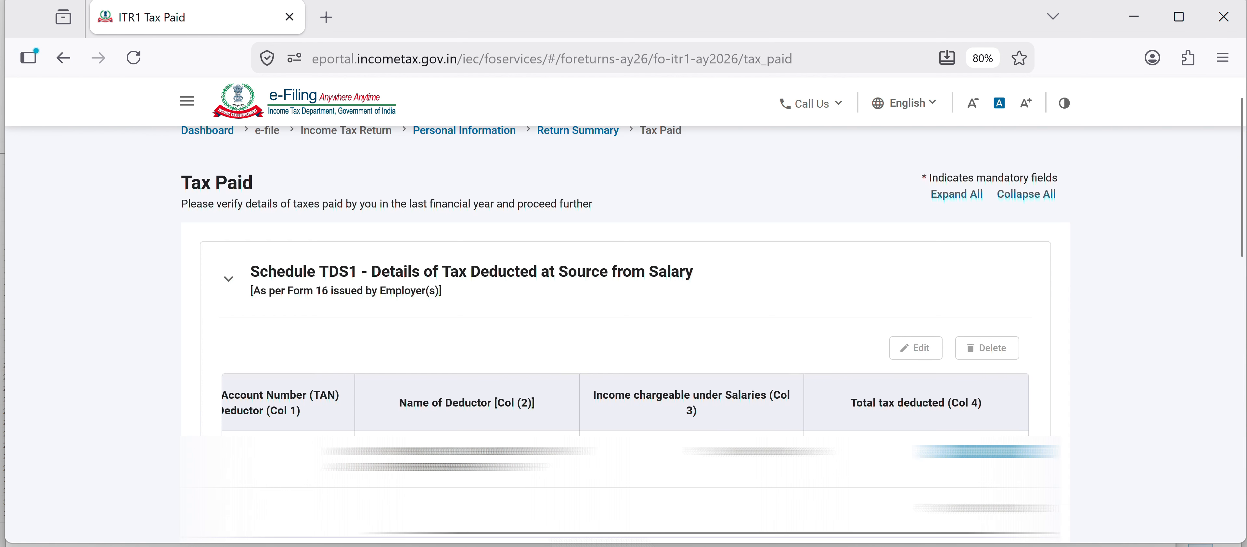
drag(527, 532, 375, 533)
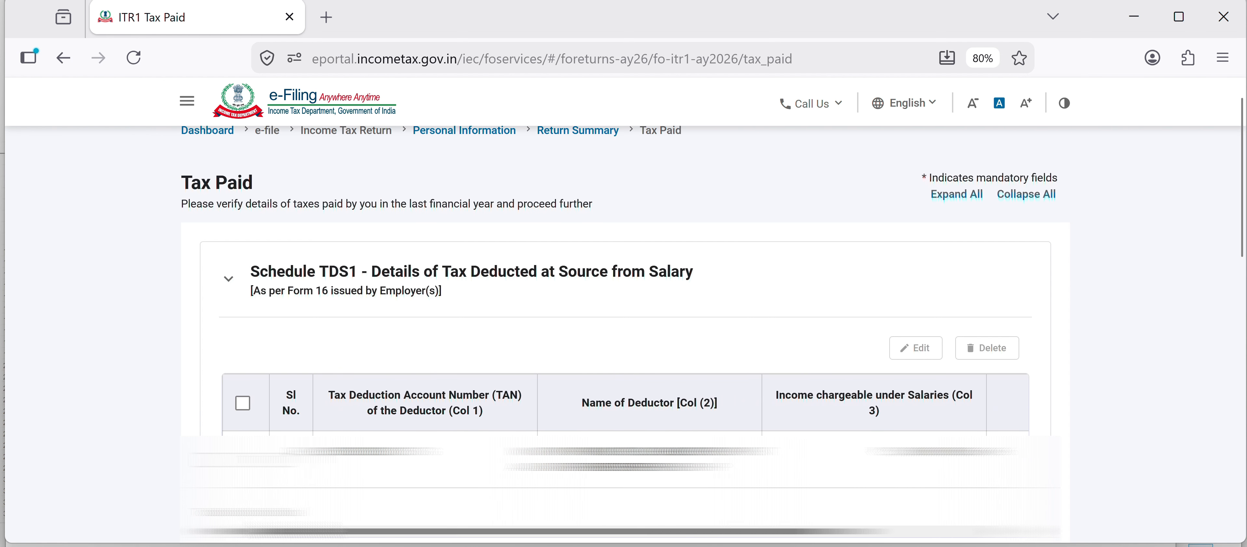
click(243, 460)
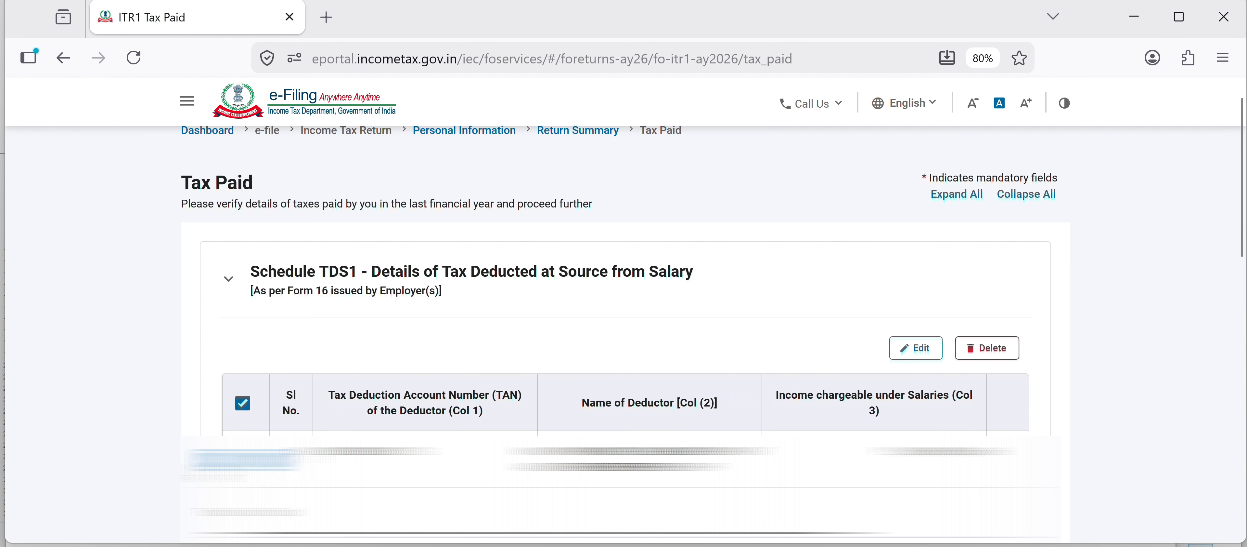
click(917, 354)
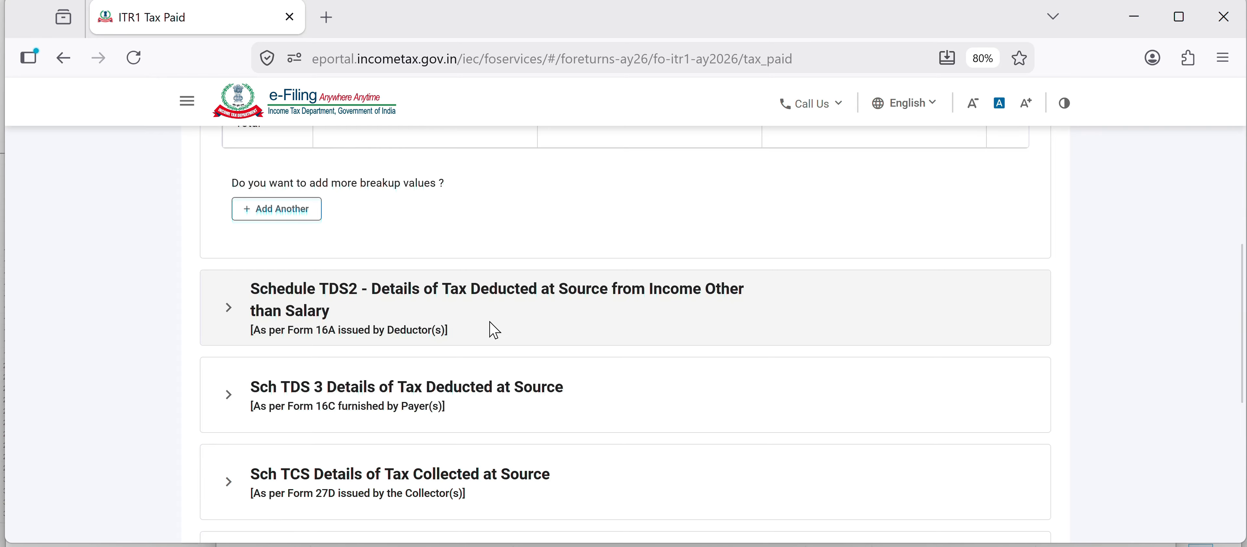
- Expand Schedule TDS2 and review its tax deducted from income other than salary
click(495, 331)
scroll(635, 333, down, 2)
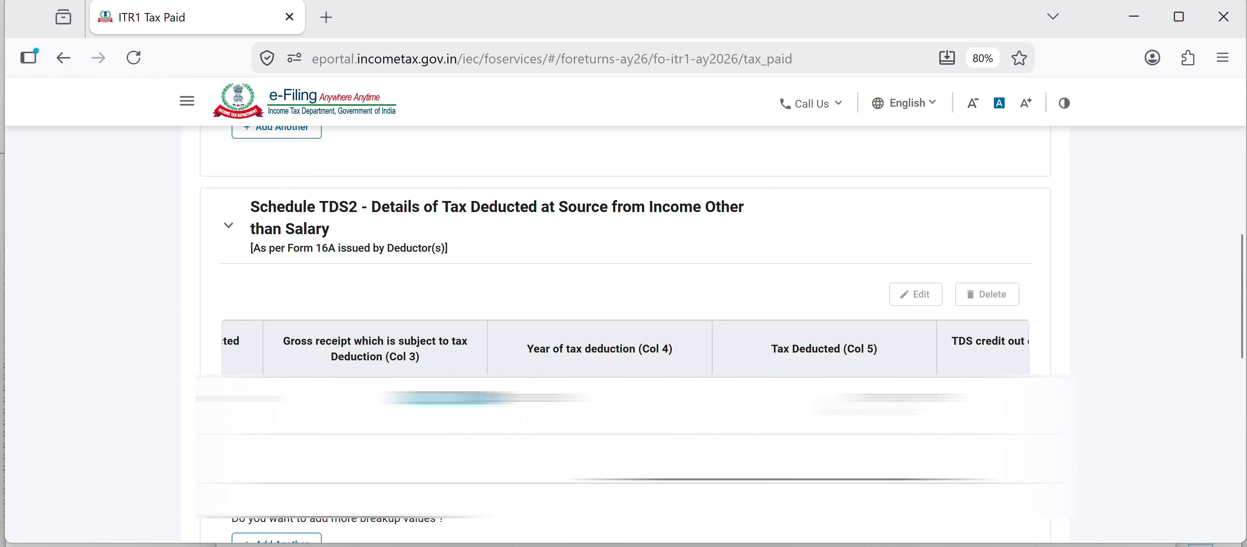
drag(889, 401, 926, 401)
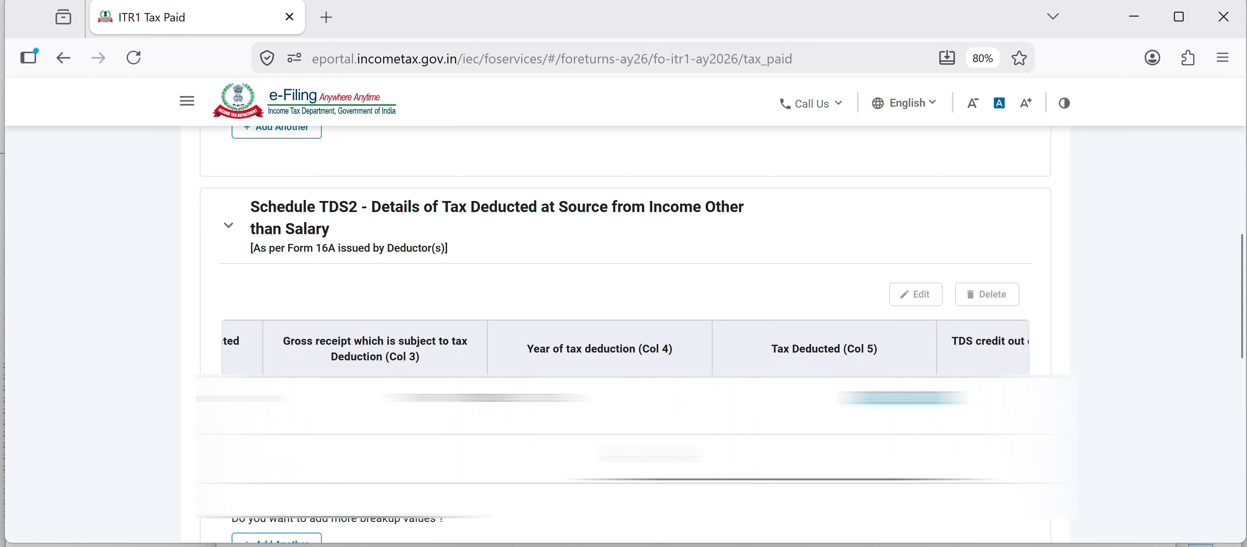
scroll(418, 193, down, 10)
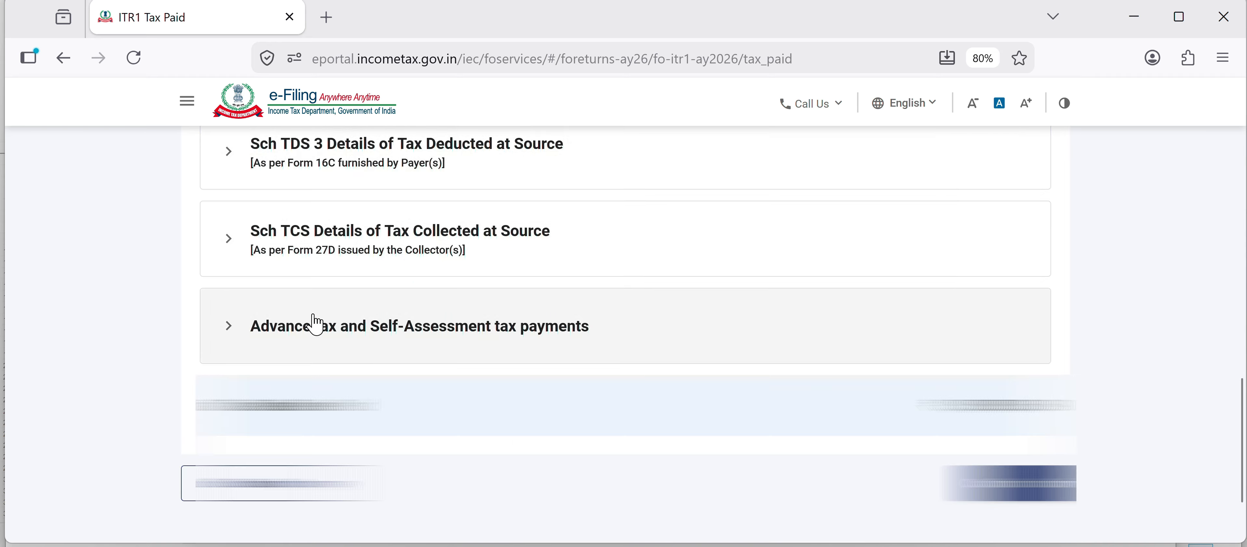
- Expand the Advance tax and Self-Assessment tax payments section, then confirm the Tax Paid schedule
click(350, 354)
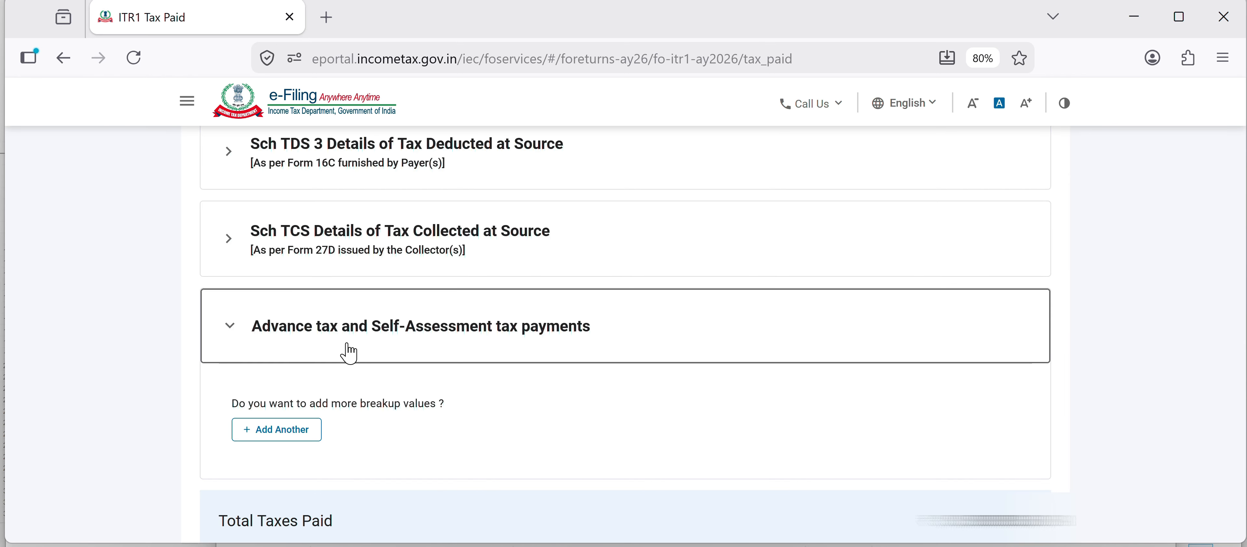
scroll(350, 353, down, 3)
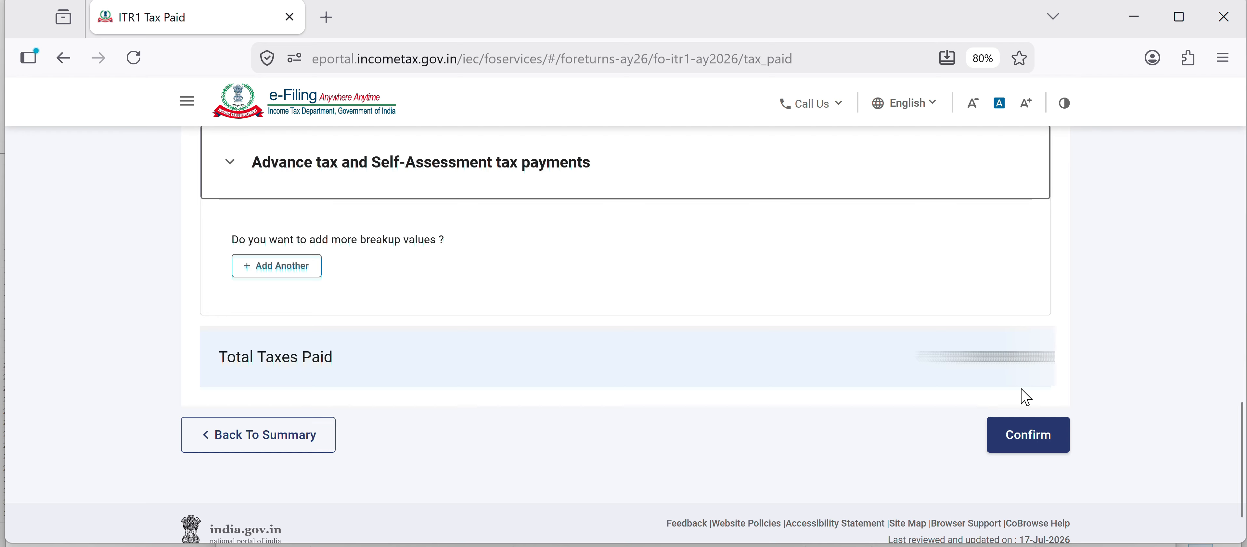
click(1036, 438)
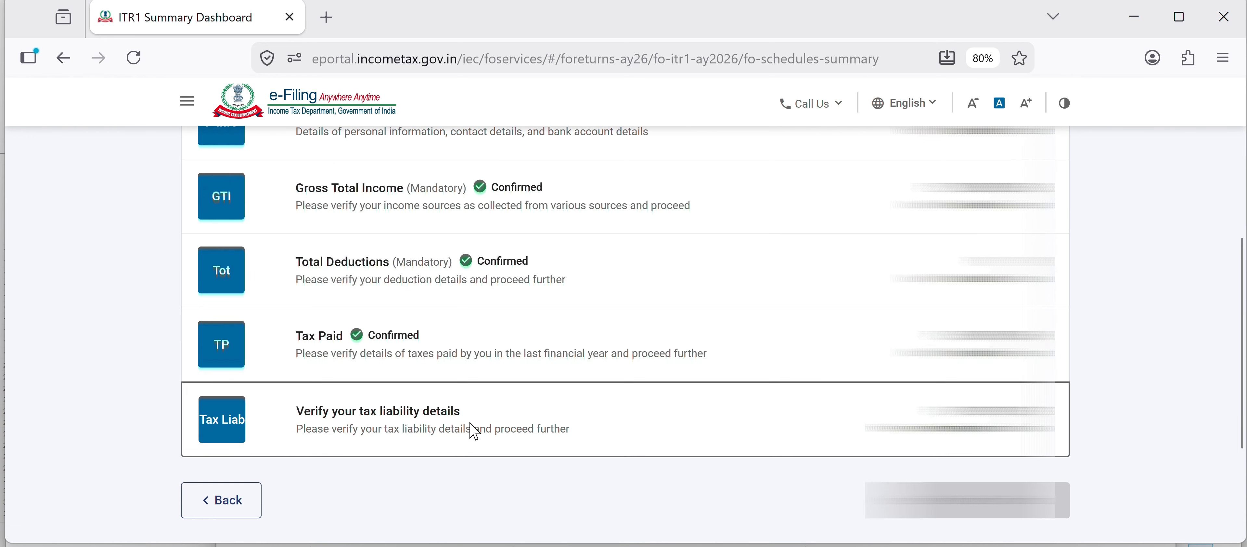
- Open the tax liability details and compare them with the tax computation spreadsheet
click(474, 431)
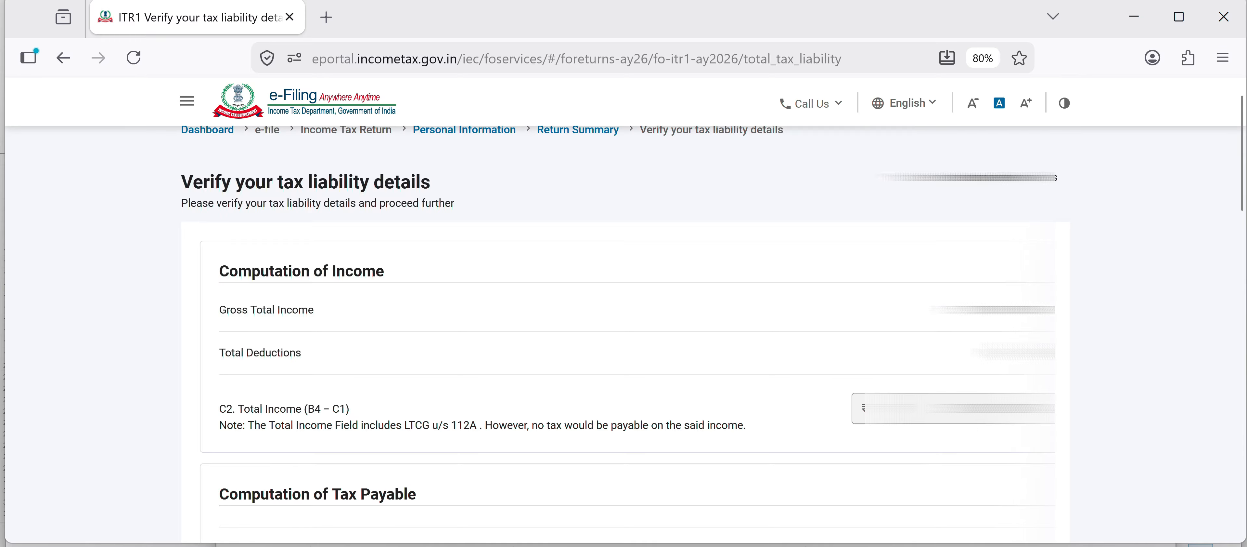
scroll(625, 334, down, 5)
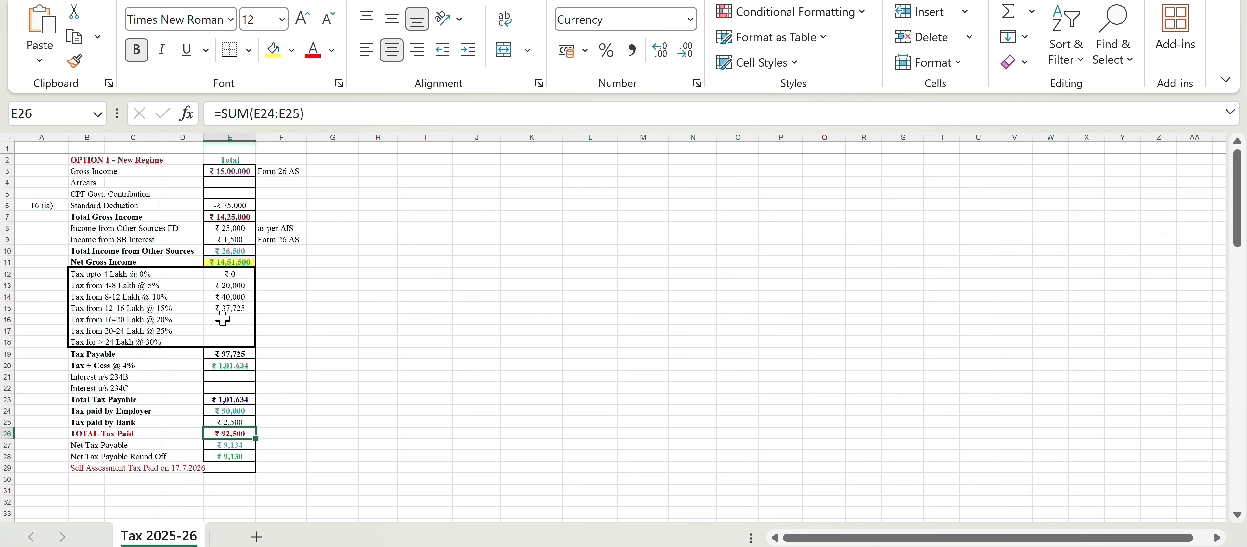
click(308, 297)
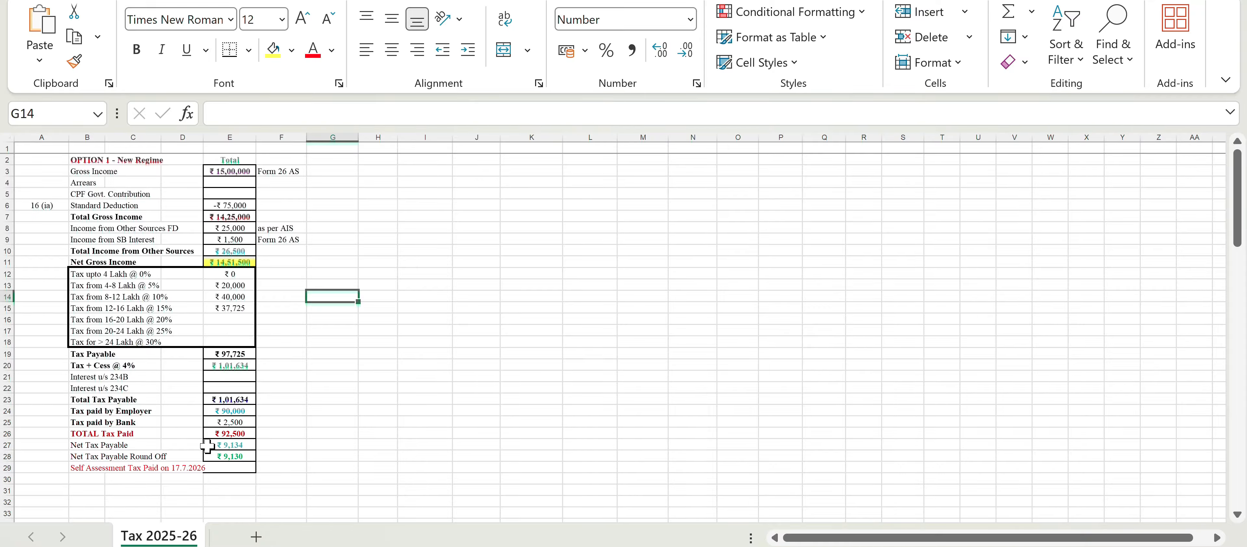
key(alt+Tab)
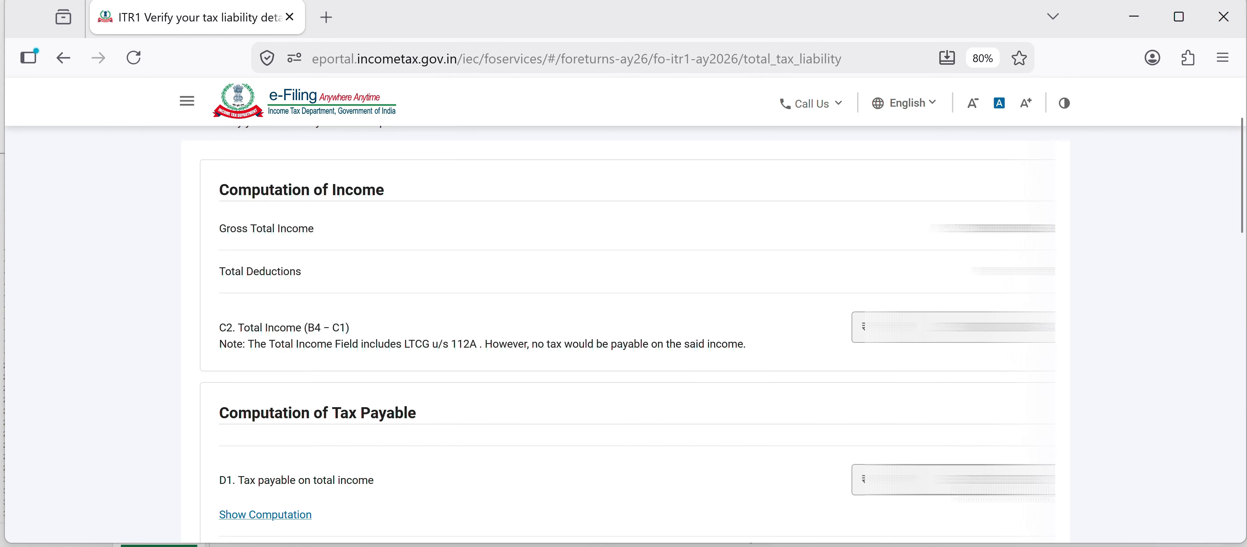
- Review the tax payable, fees and interest, then confirm the tax liability details
scroll(624, 335, down, 5)
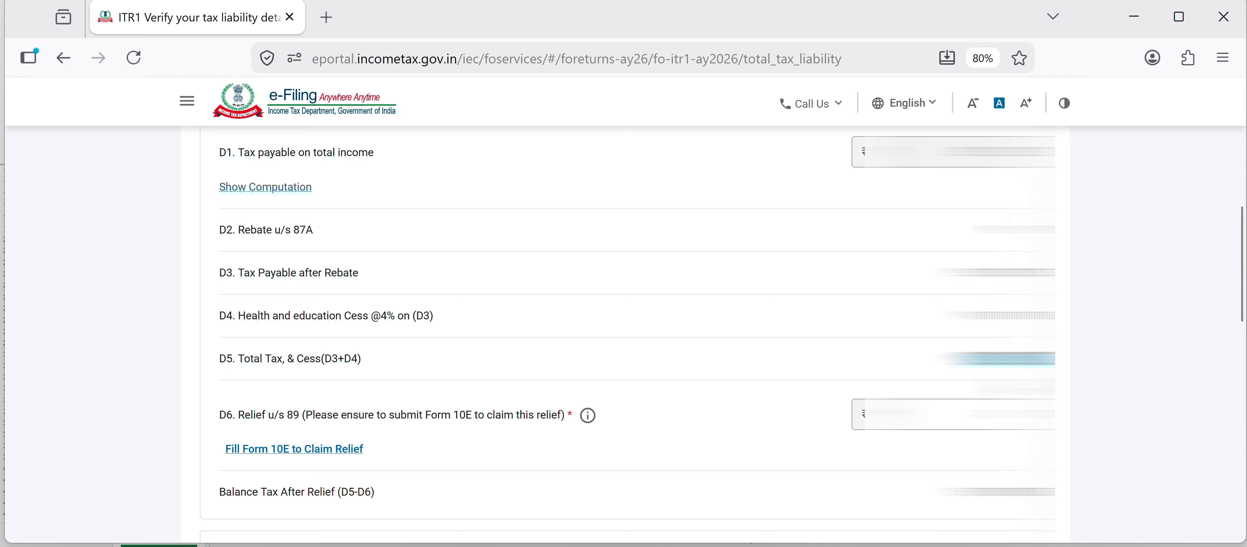
scroll(624, 335, down, 10)
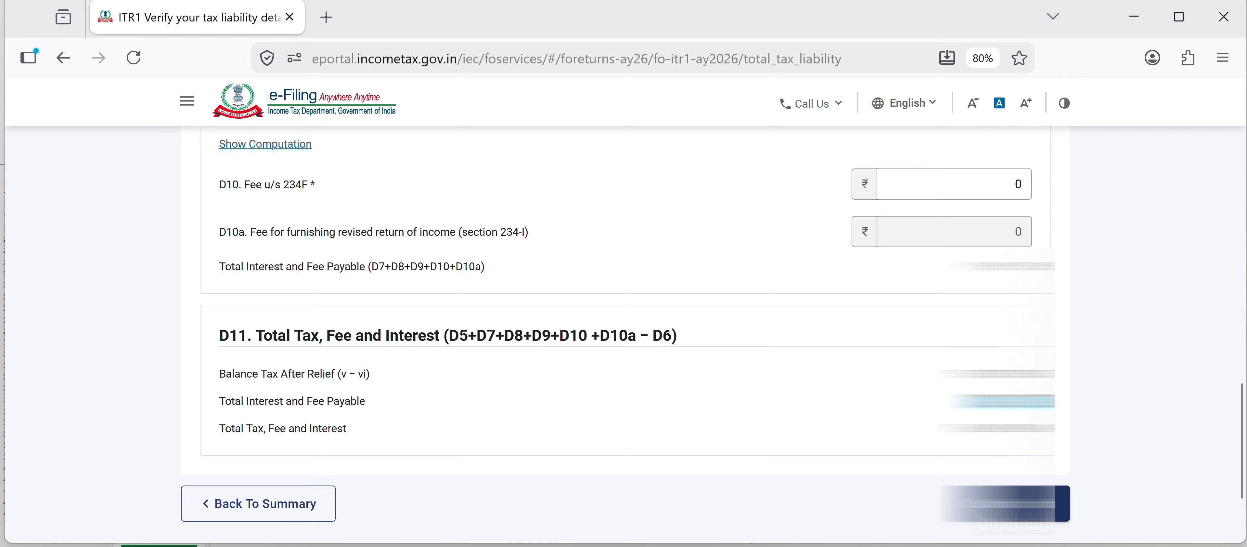
click(1016, 503)
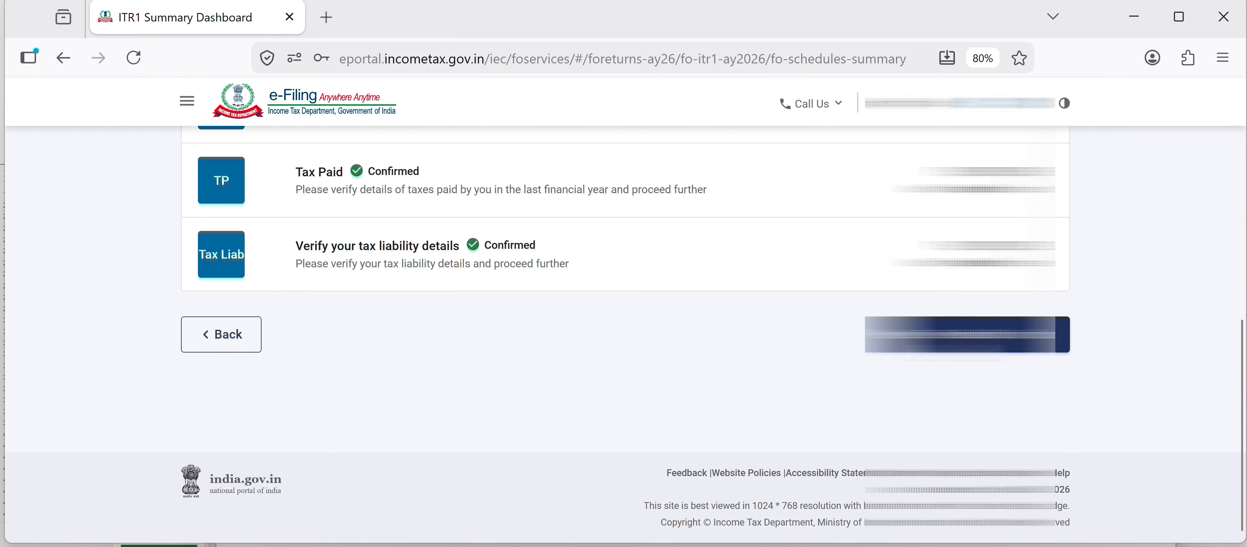
- Proceed to verification and review the taxable income and tax payable summary
click(950, 342)
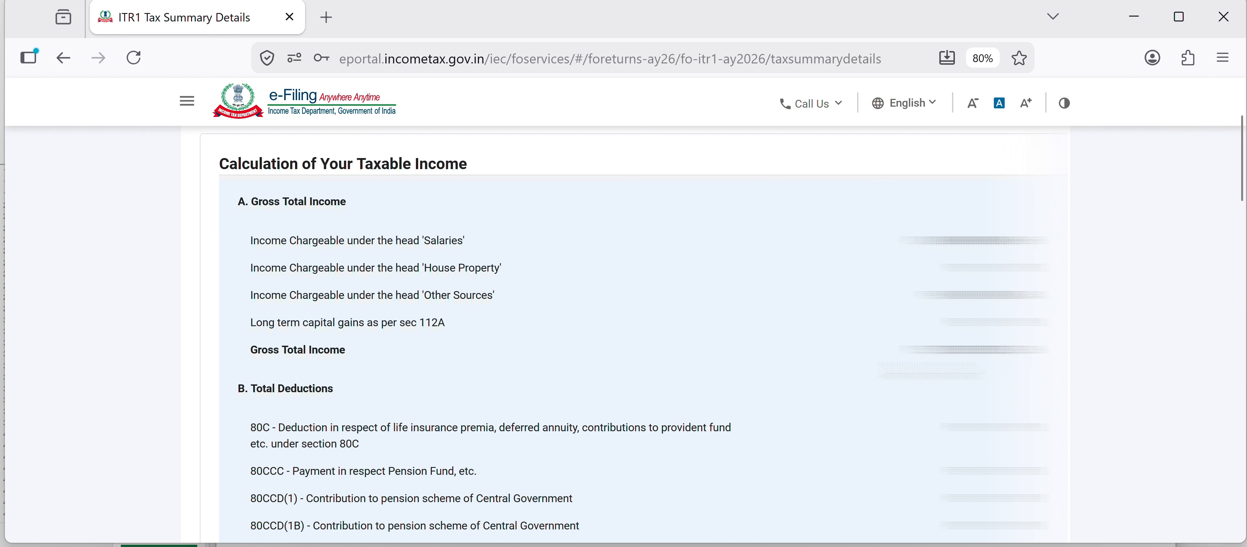
scroll(629, 339, down, 3)
scroll(629, 340, up, 2)
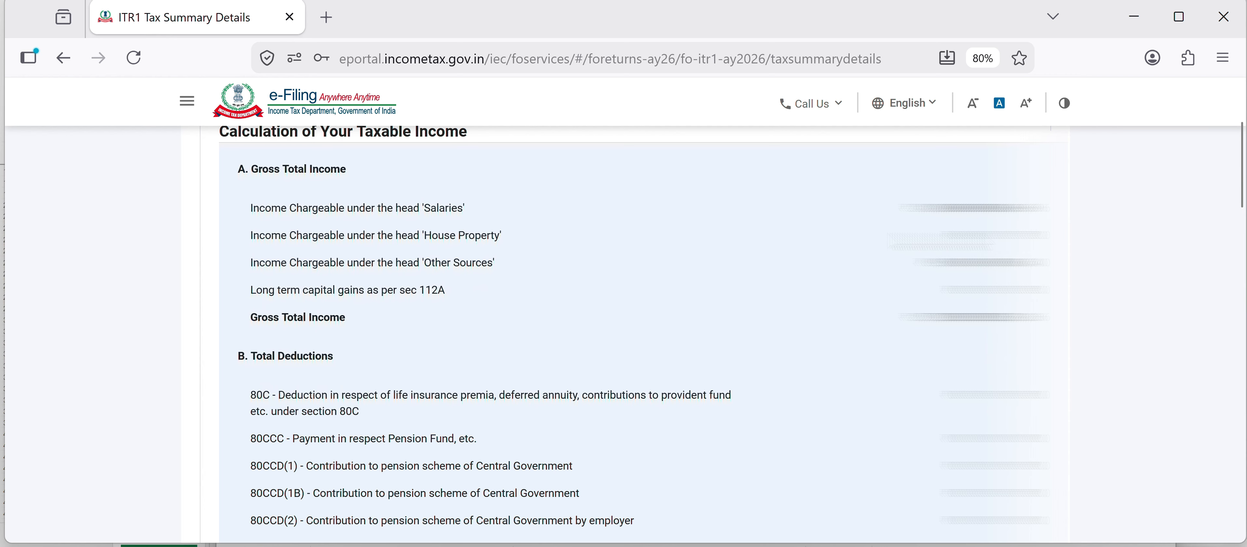
scroll(630, 339, down, 8)
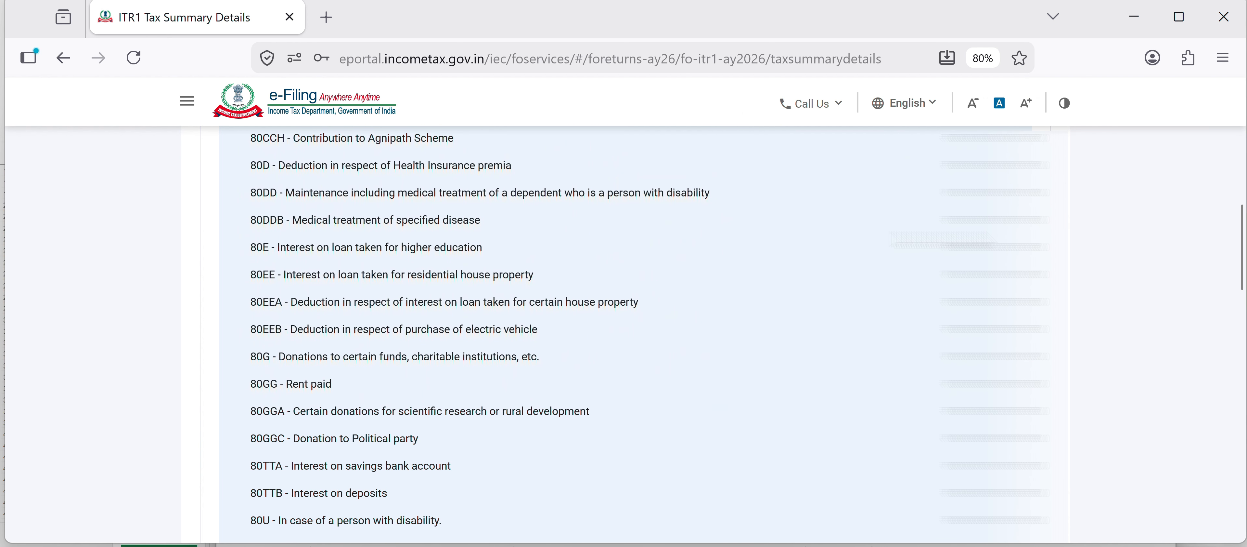
scroll(629, 340, down, 9)
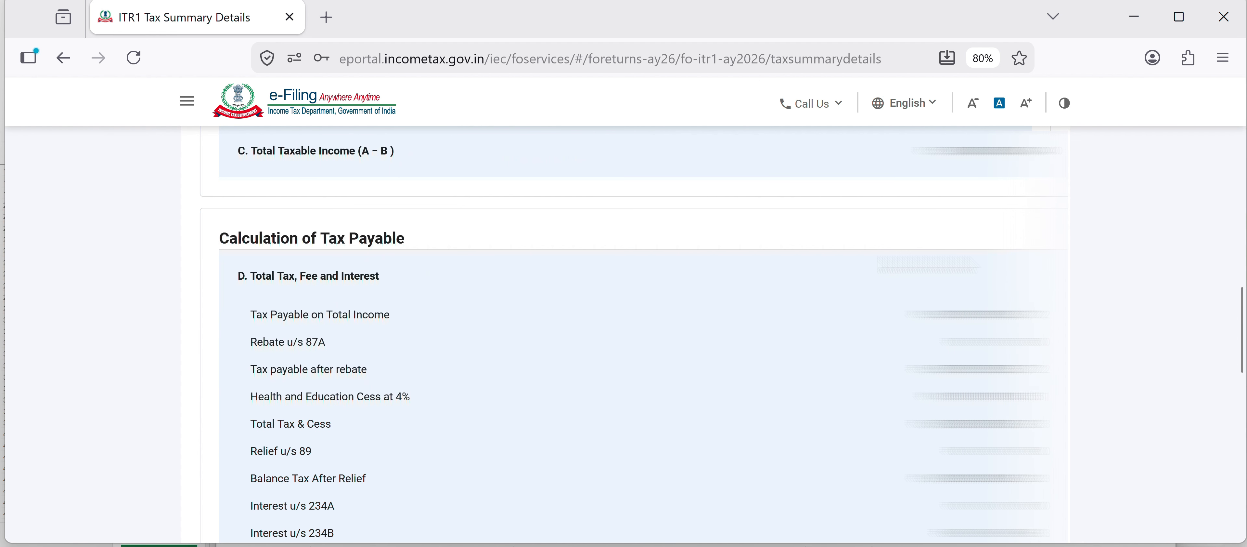
scroll(630, 339, down, 15)
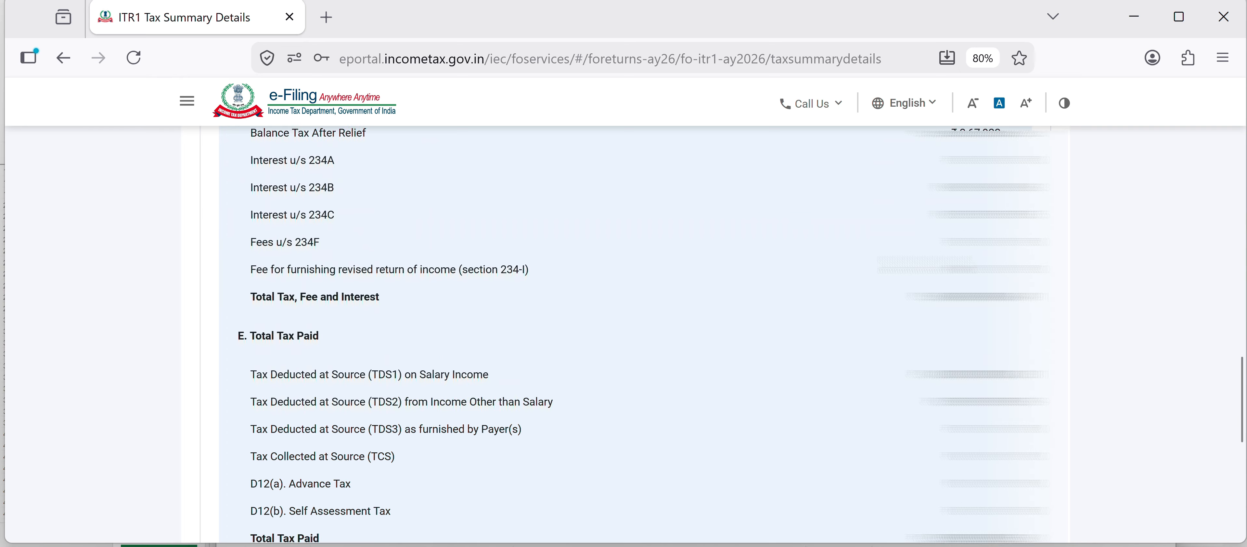
- Choose to pay the outstanding tax now and continue to the e-Pay Tax service
click(1039, 383)
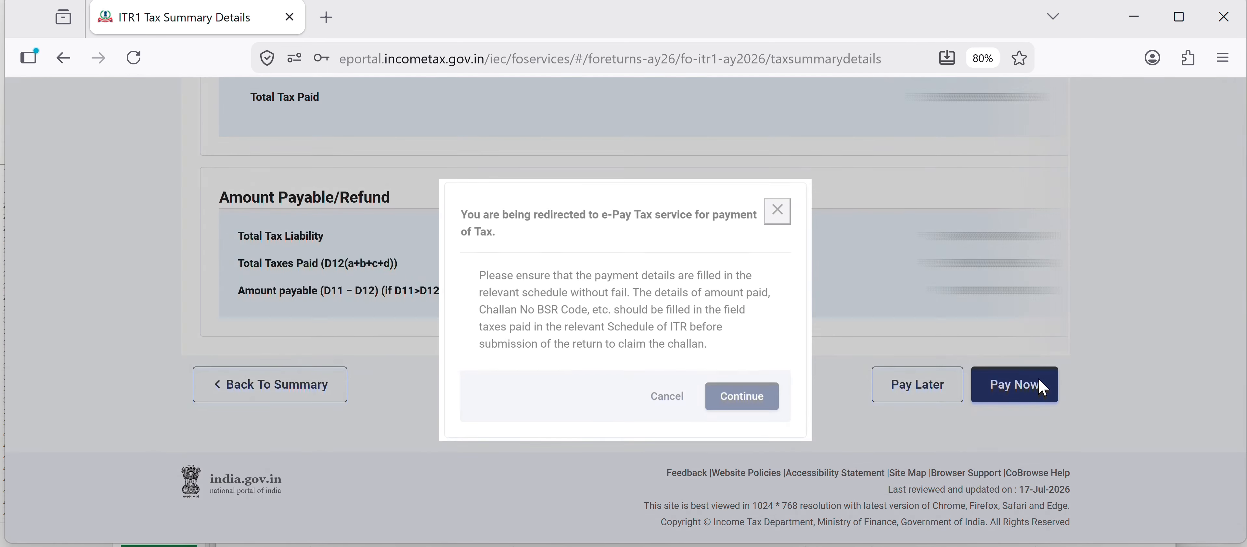
click(729, 478)
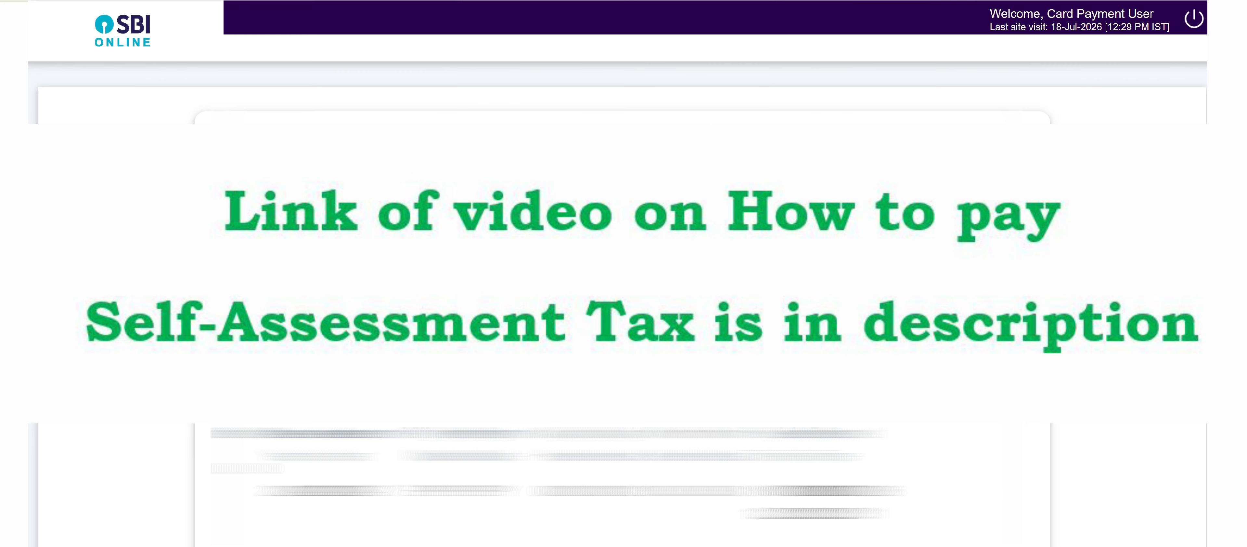
scroll(622, 304, down, 5)
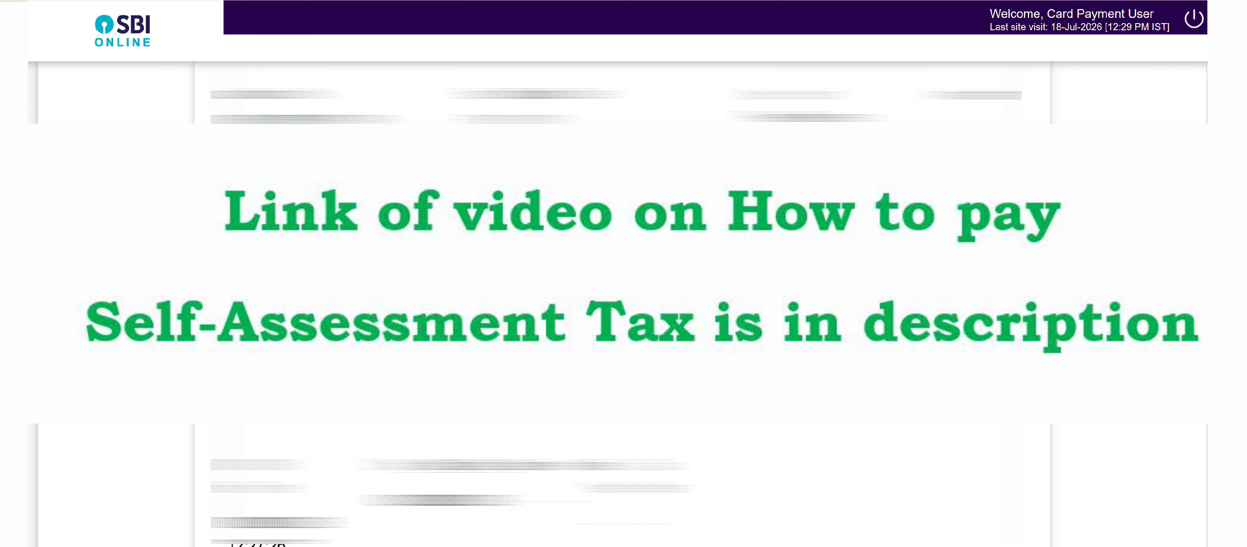
- Confirm the self-assessment tax payment on the bank page and return to return filing
scroll(545, 382, down, 8)
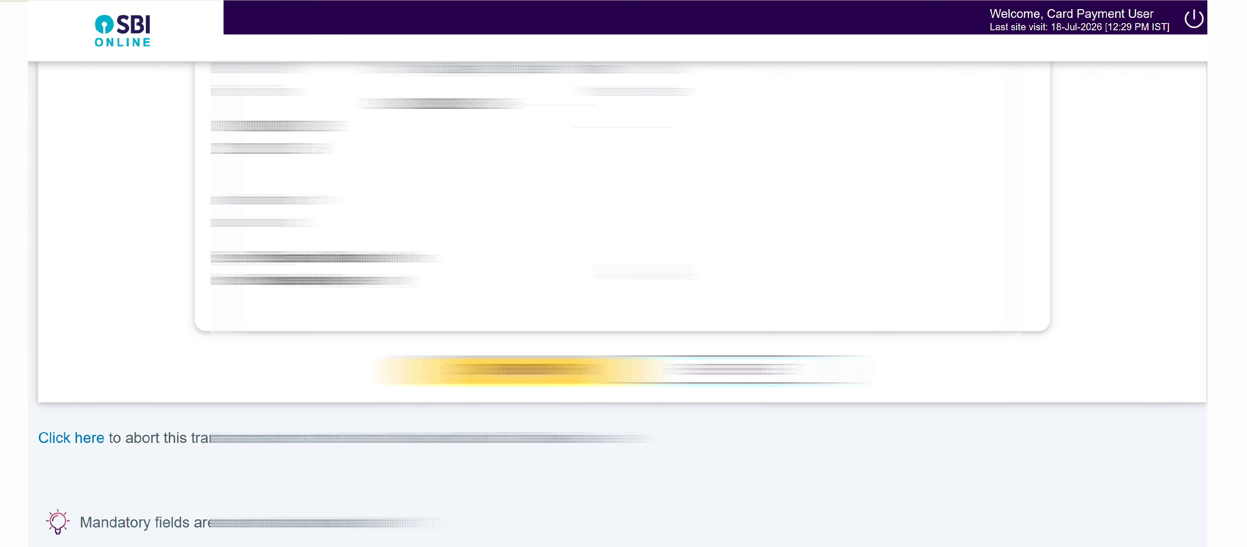
click(545, 383)
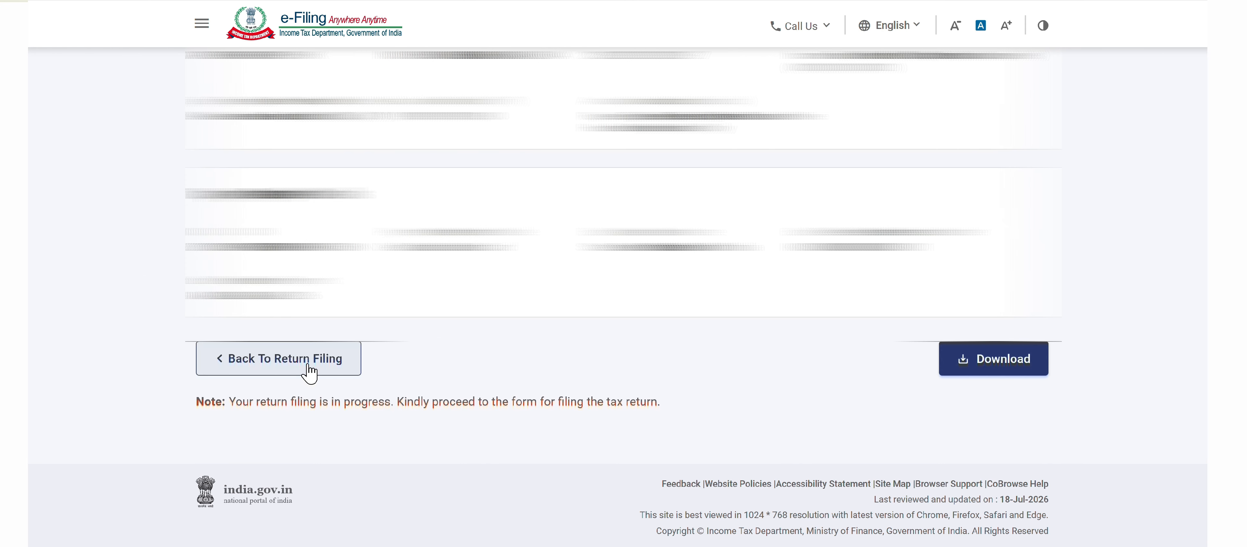
click(308, 364)
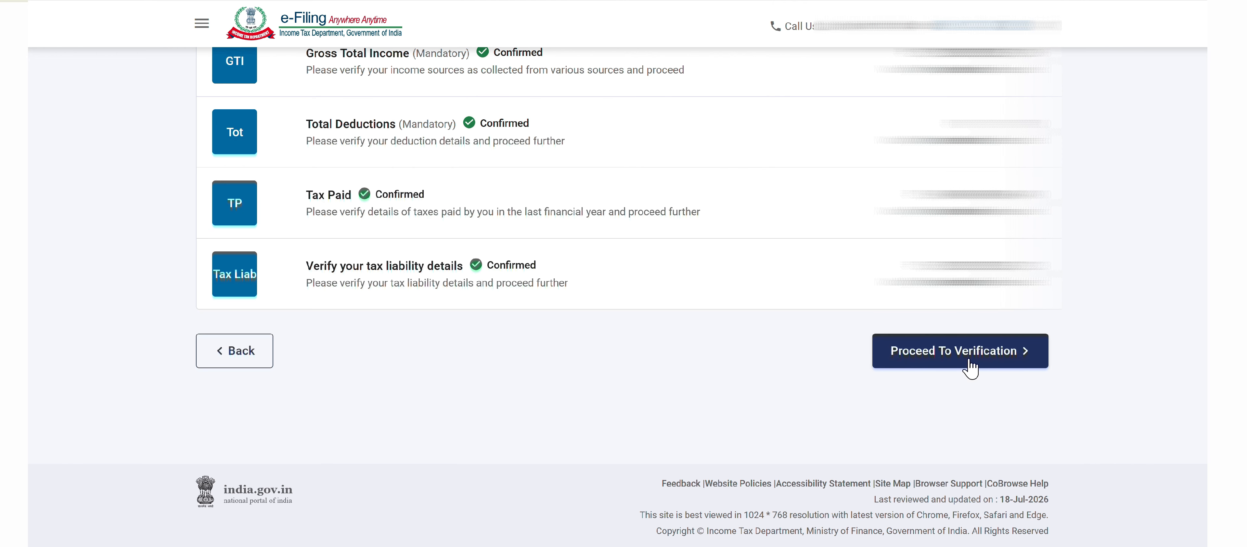
- Proceed to verification and continue from the tax summary to preview and submit the return
click(971, 361)
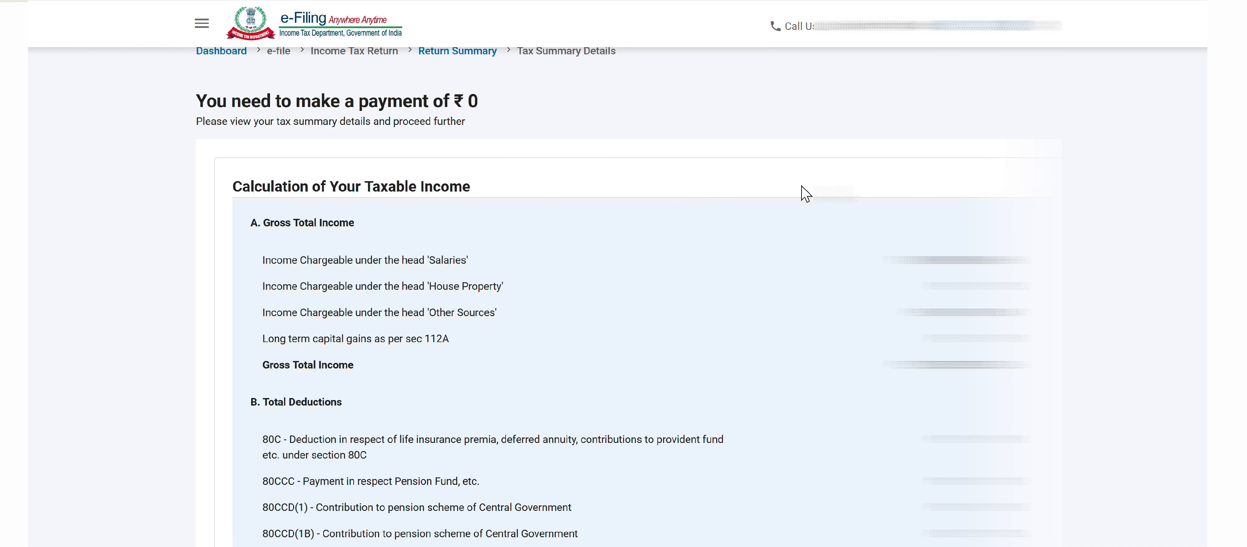
scroll(807, 190, down, 20)
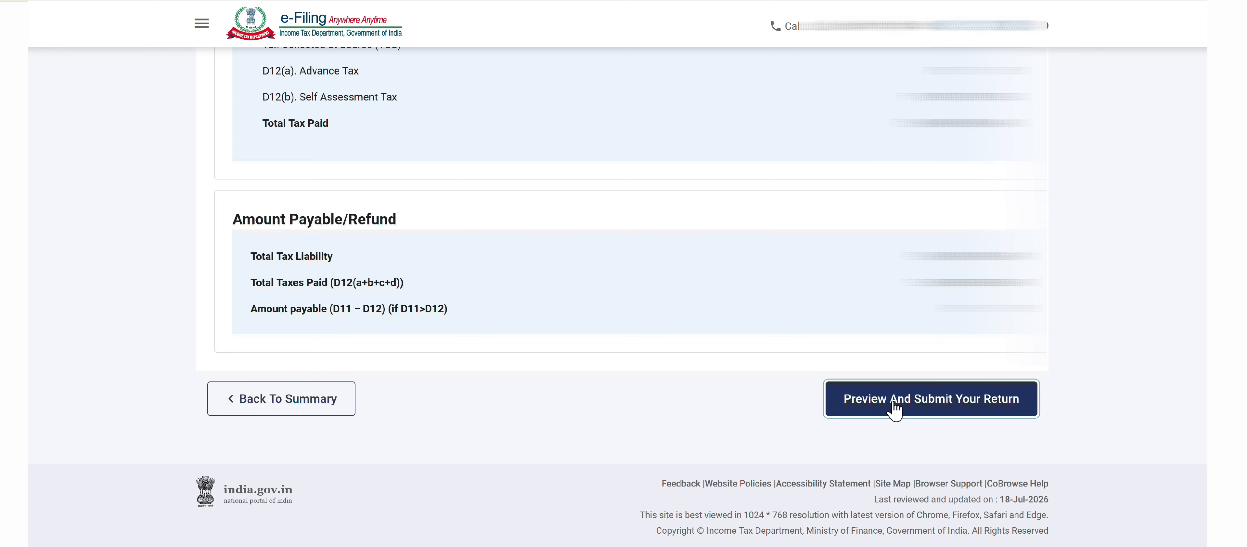
click(893, 405)
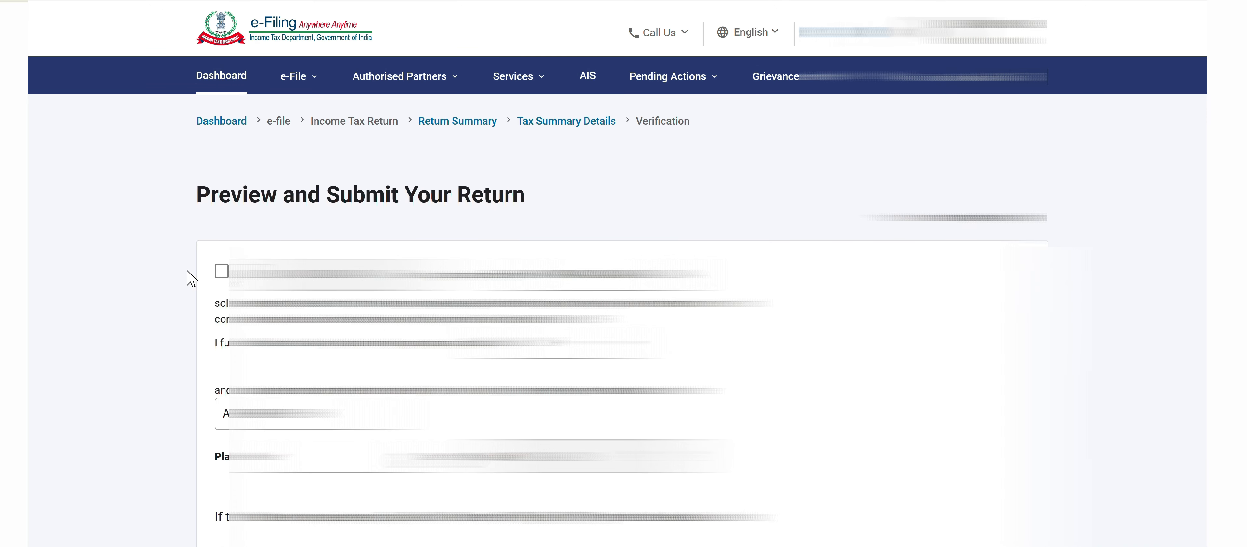
- Accept the verification declaration, enter Del as the place, and proceed to validation
click(221, 272)
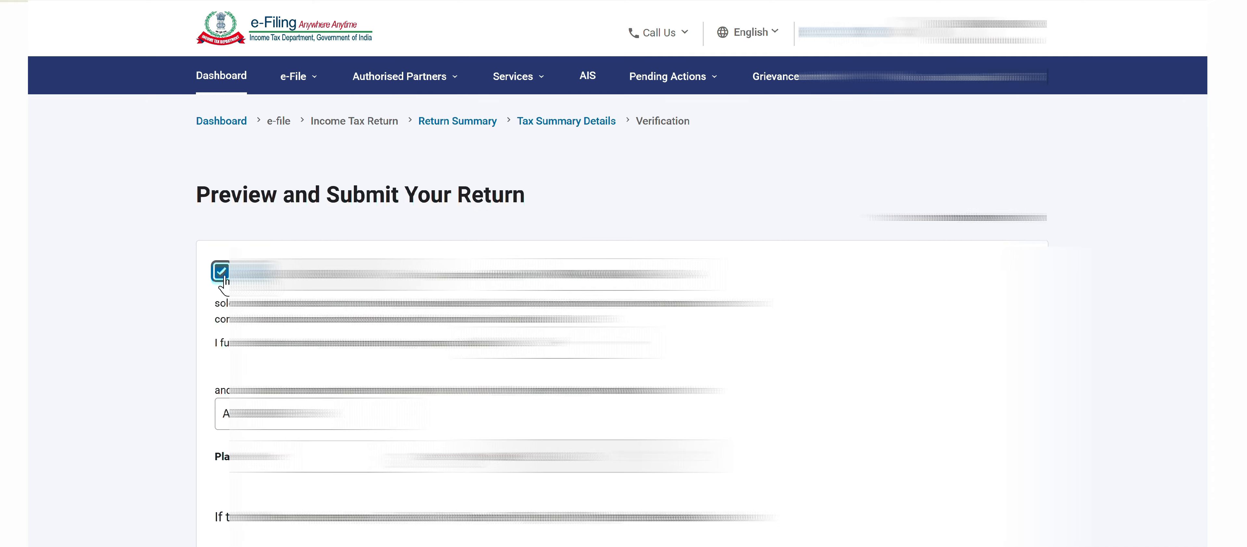
click(310, 463)
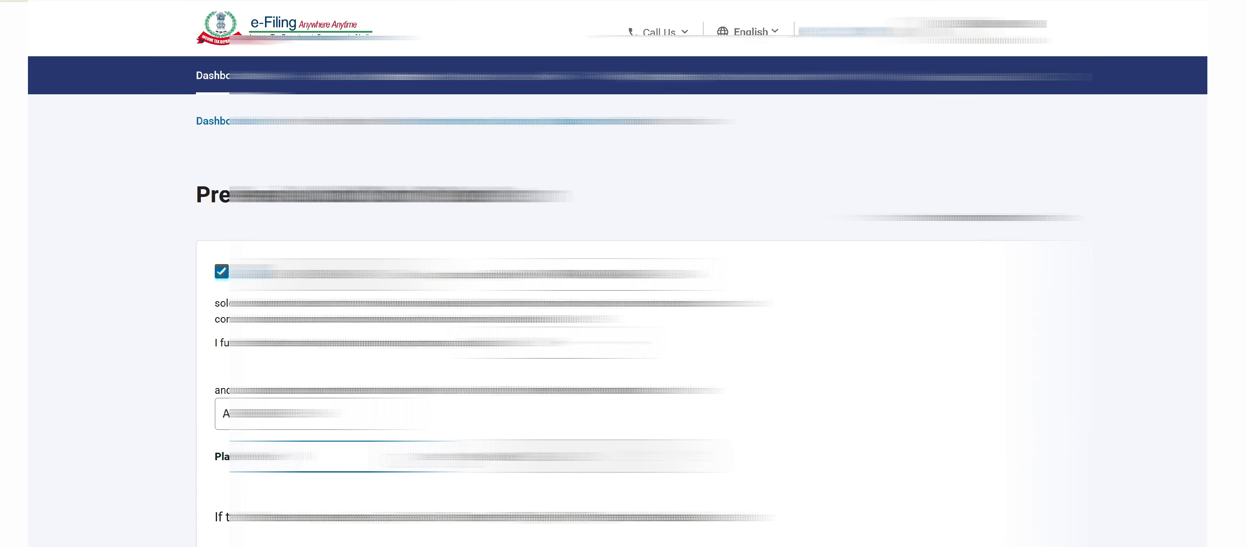
text(Del)
scroll(985, 443, down, 5)
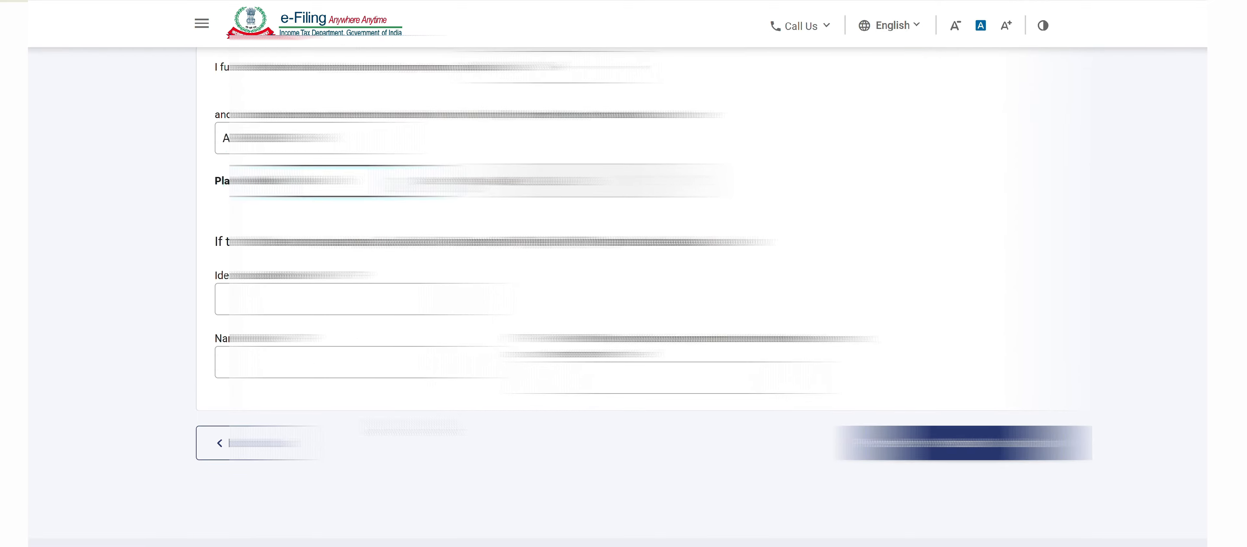
click(985, 443)
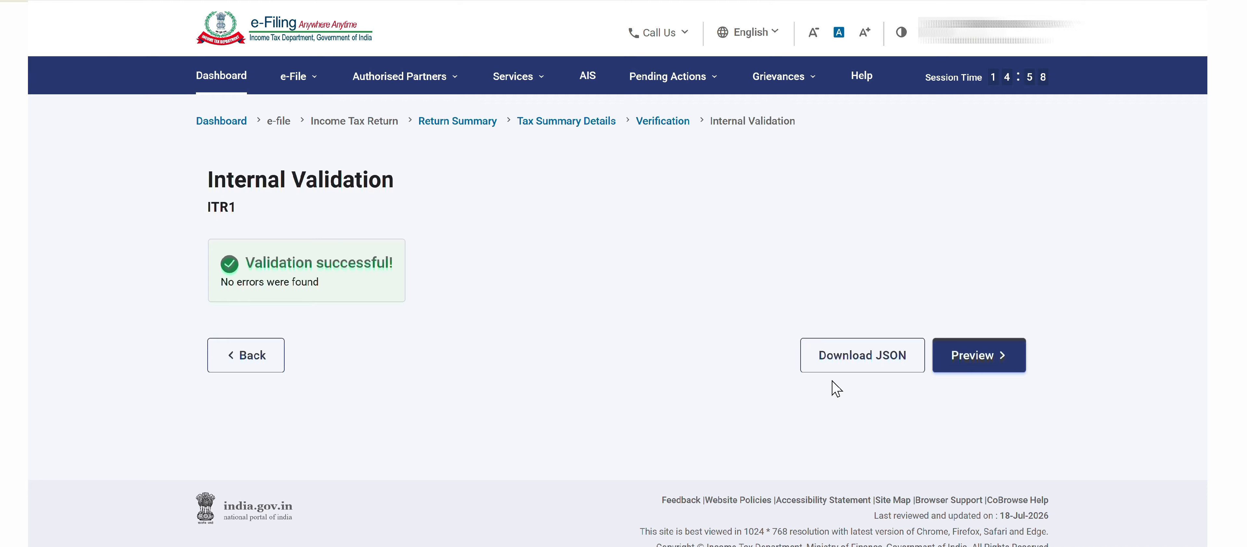
- Open the return preview, view the Gross Total Income section, and download the preview
click(985, 358)
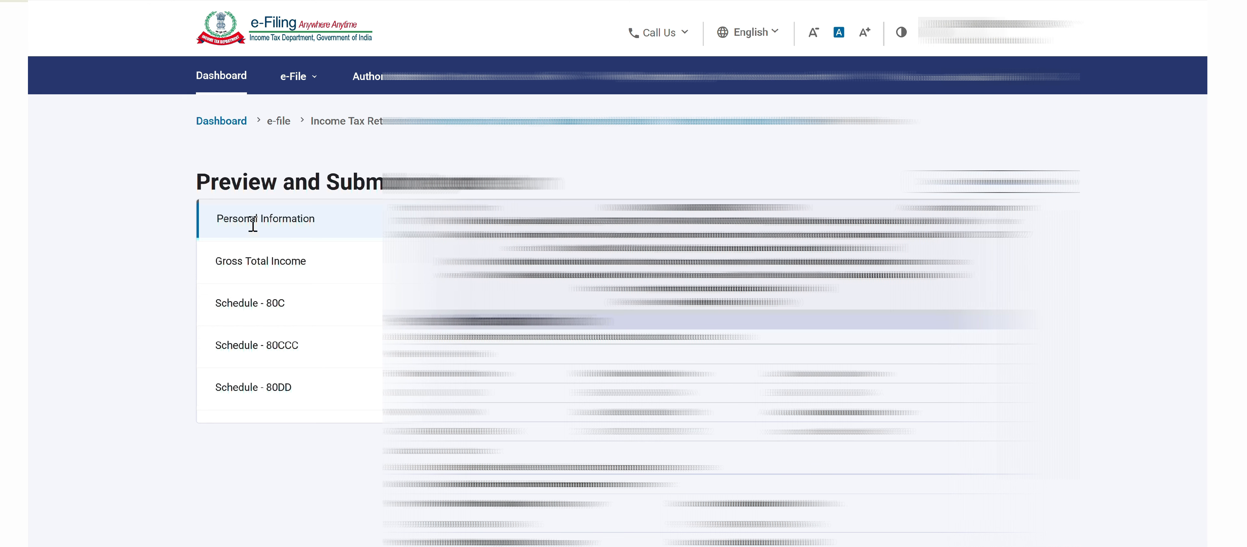
click(296, 263)
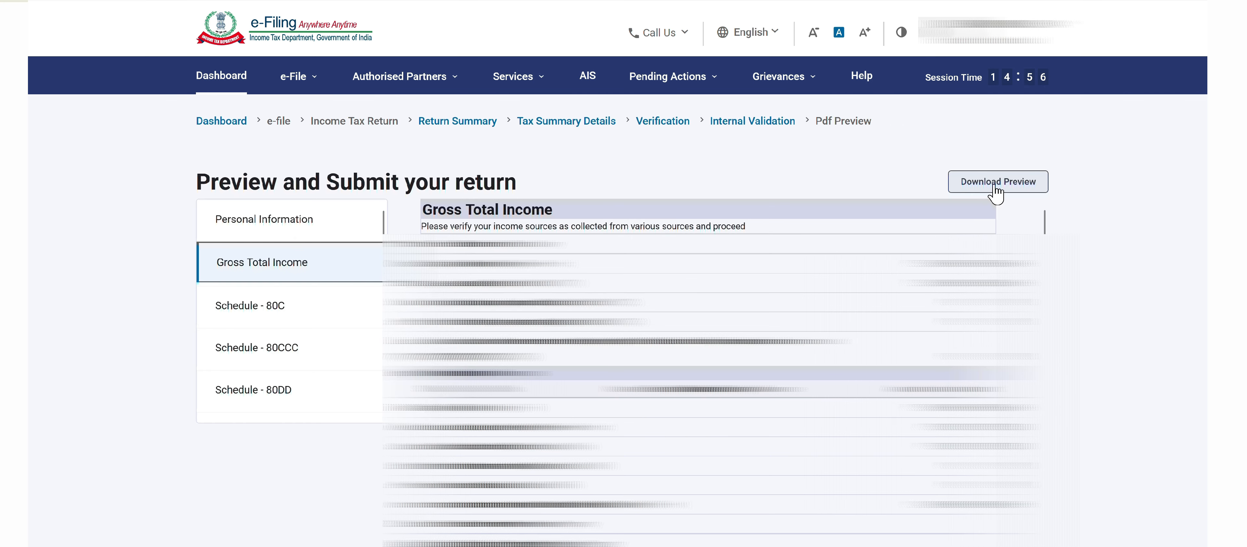
click(995, 186)
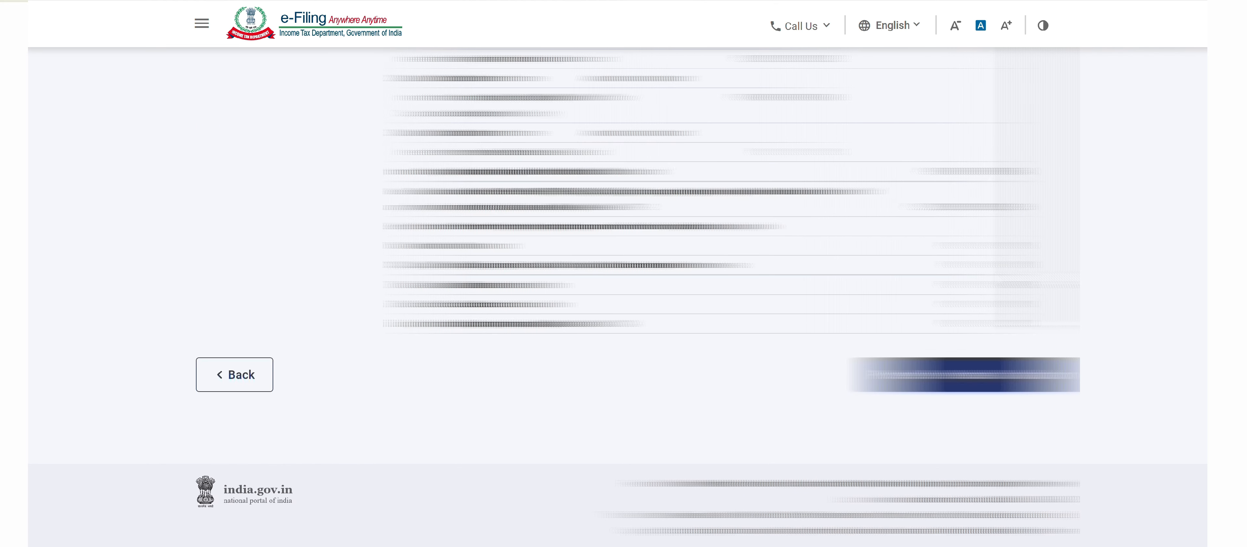
- Proceed through upload level validation and choose E-Verify Now as the verification method
click(965, 382)
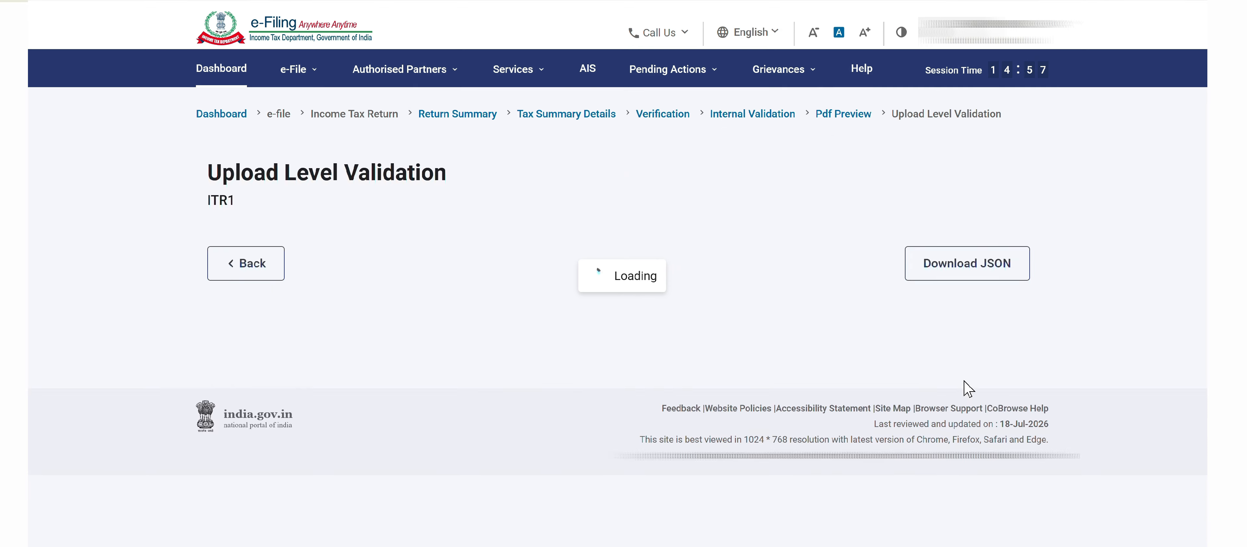
click(921, 338)
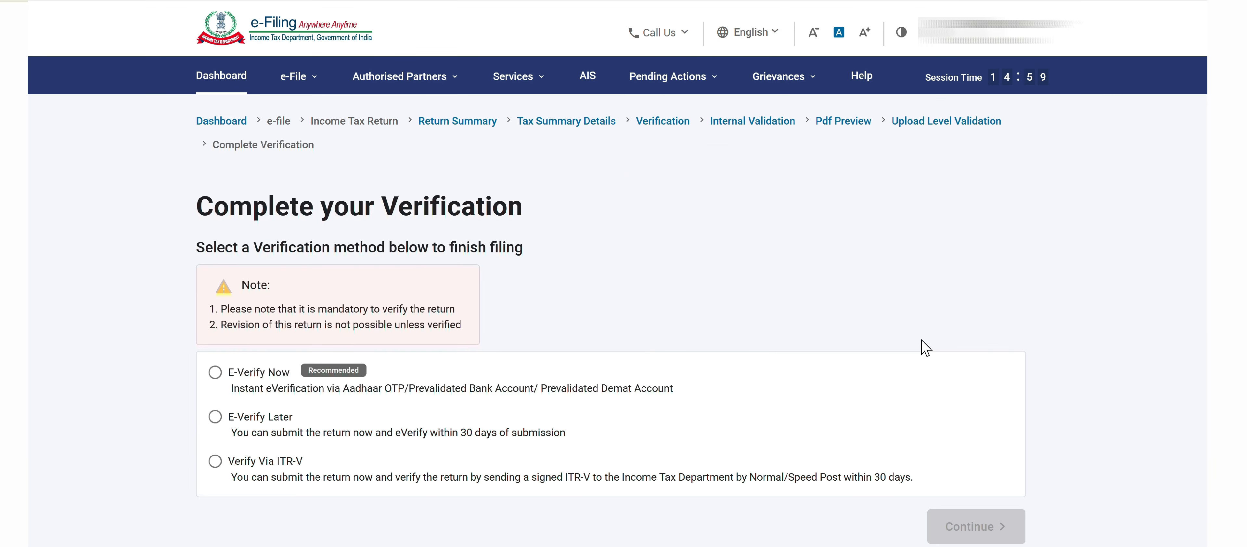
click(215, 373)
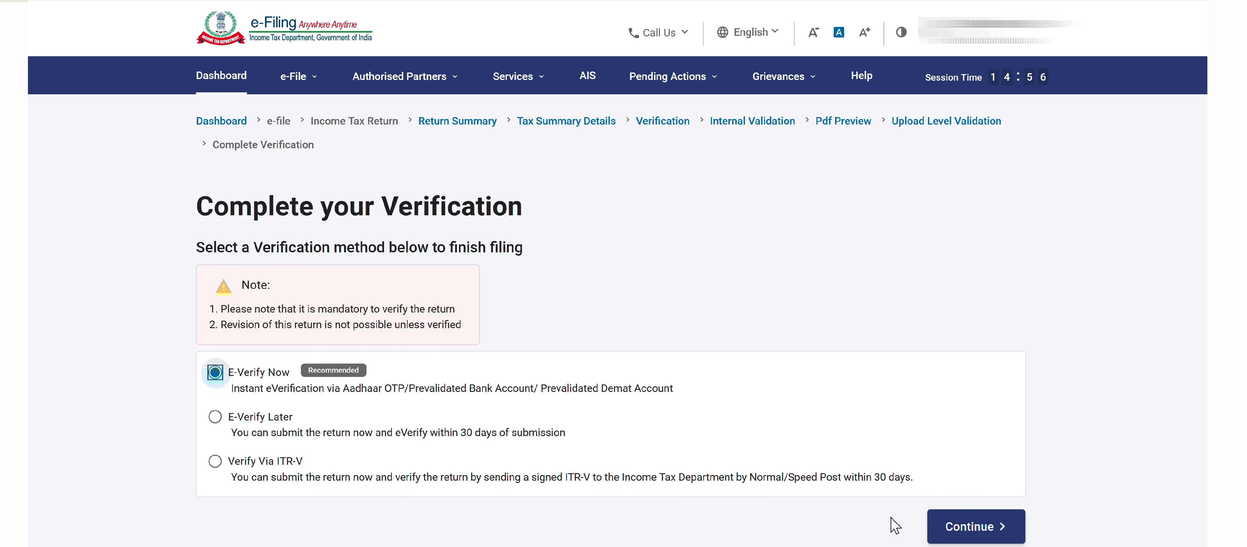
click(938, 526)
- Choose e-verification by Aadhaar-registered mobile OTP, agree to validate Aadhaar details, and generate the OTP
scroll(451, 427, down, 3)
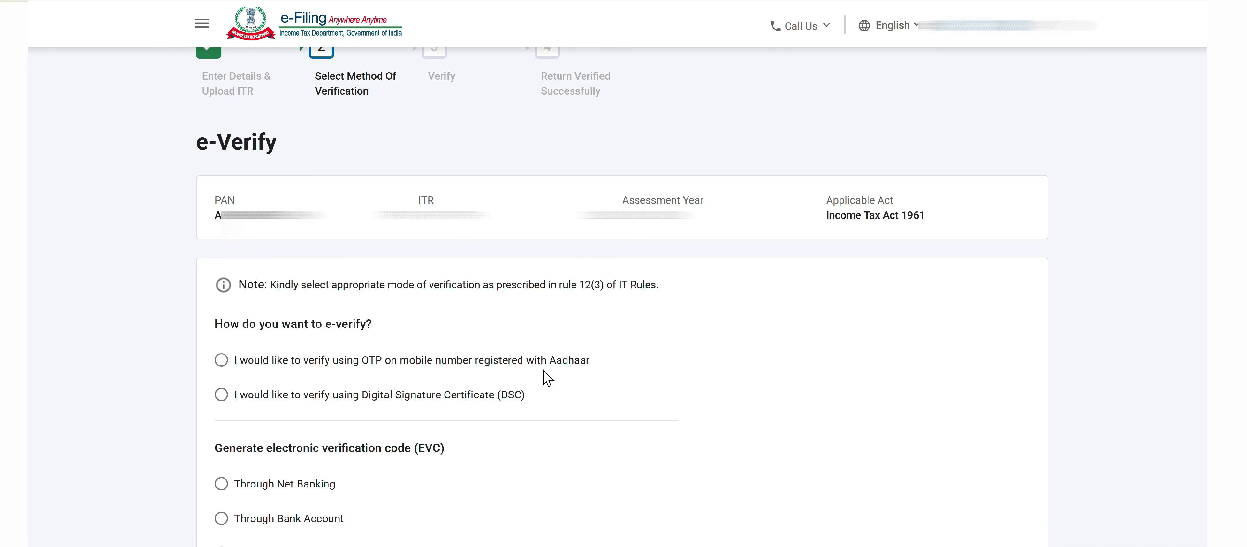
click(222, 359)
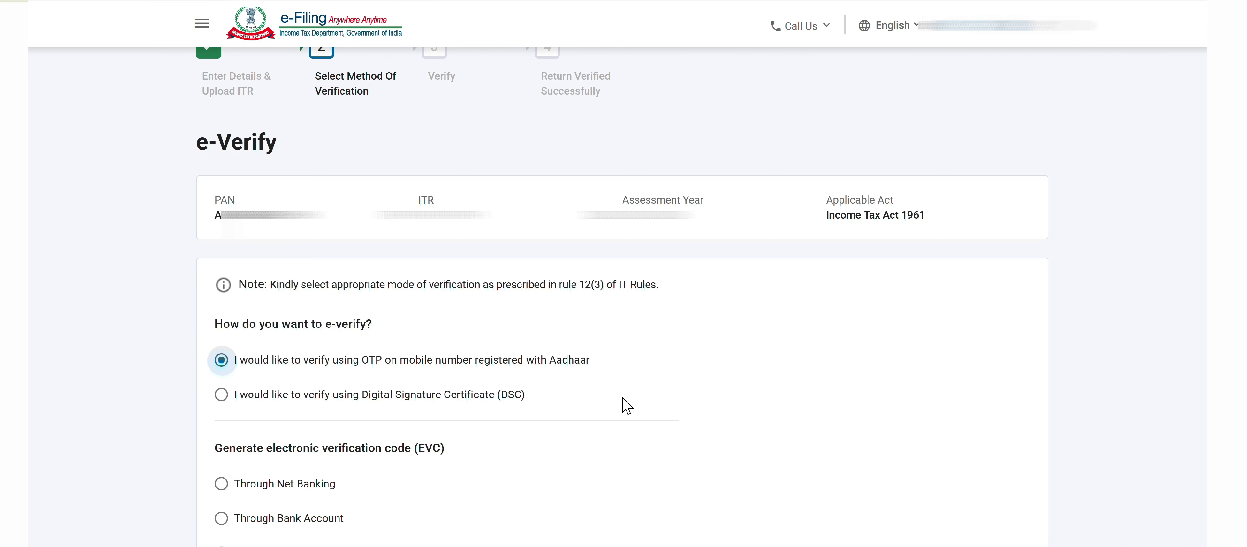
scroll(626, 404, down, 5)
click(1018, 485)
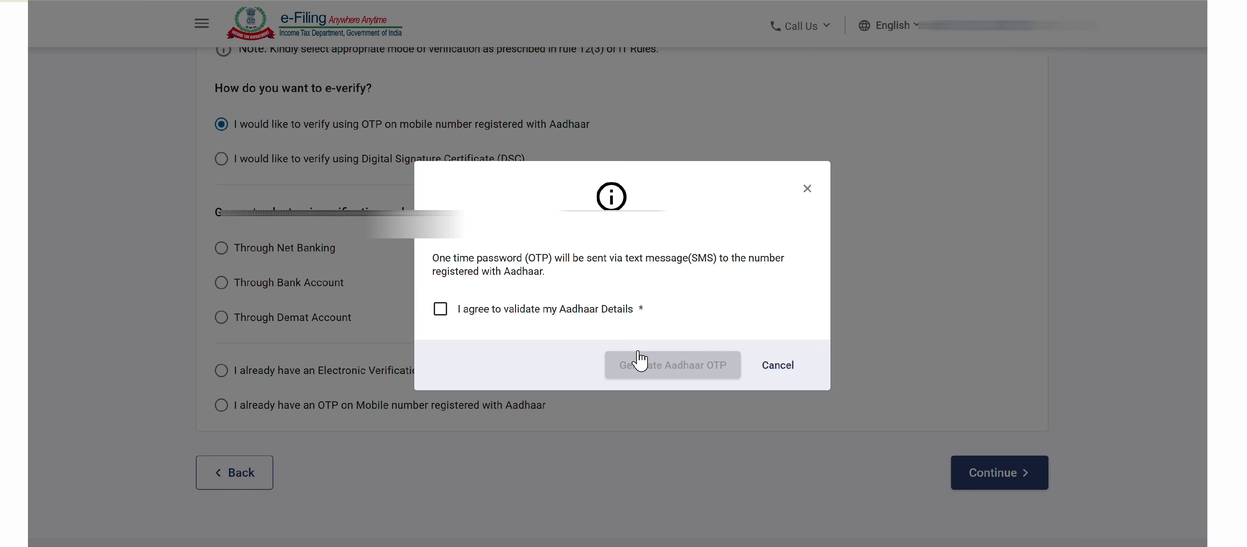
click(441, 309)
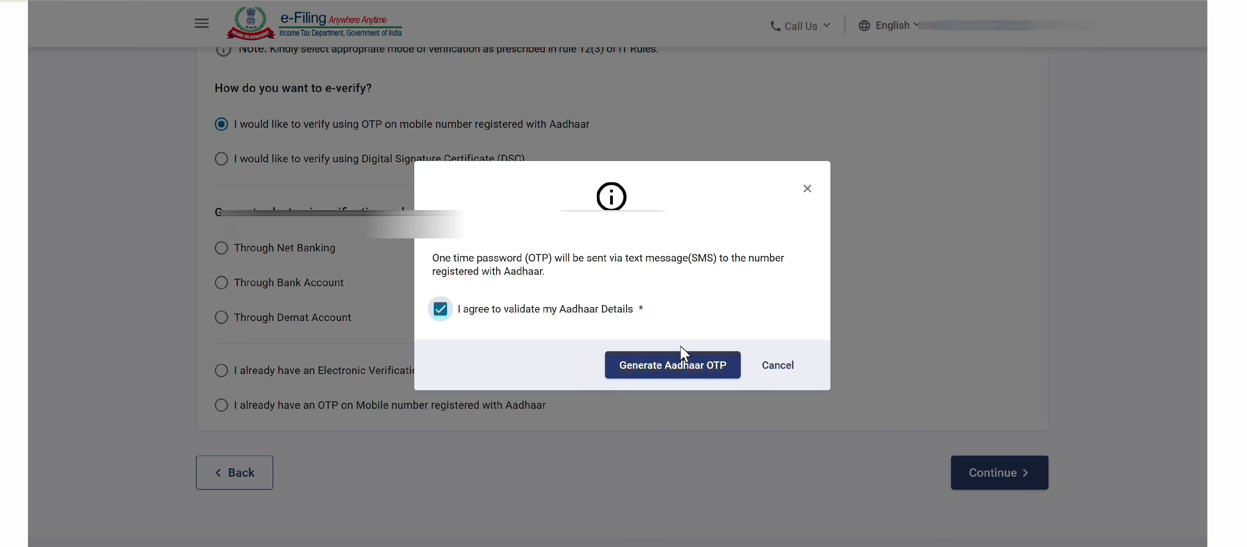
click(694, 376)
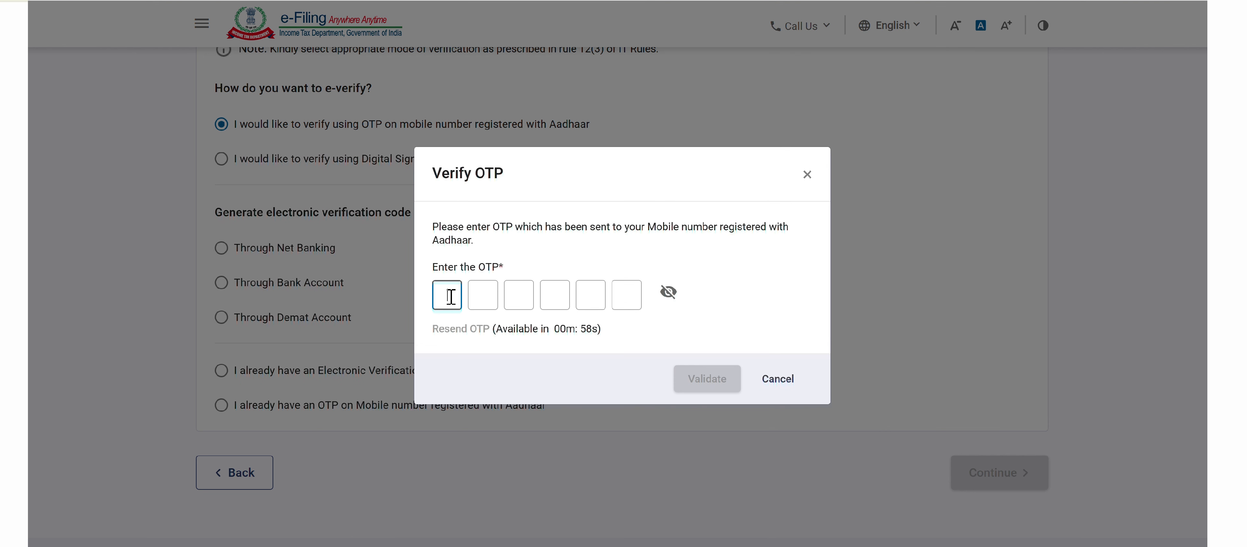
- Paste the Aadhaar OTP, validate it, and confirm submission of the return
key(ctrl+v)
click(707, 378)
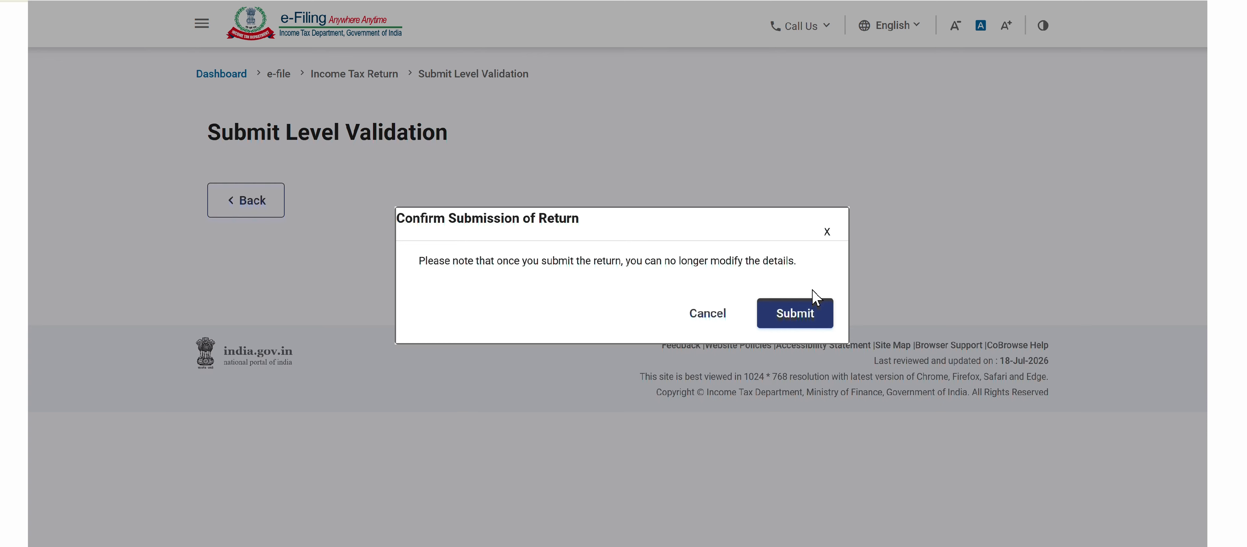
click(808, 319)
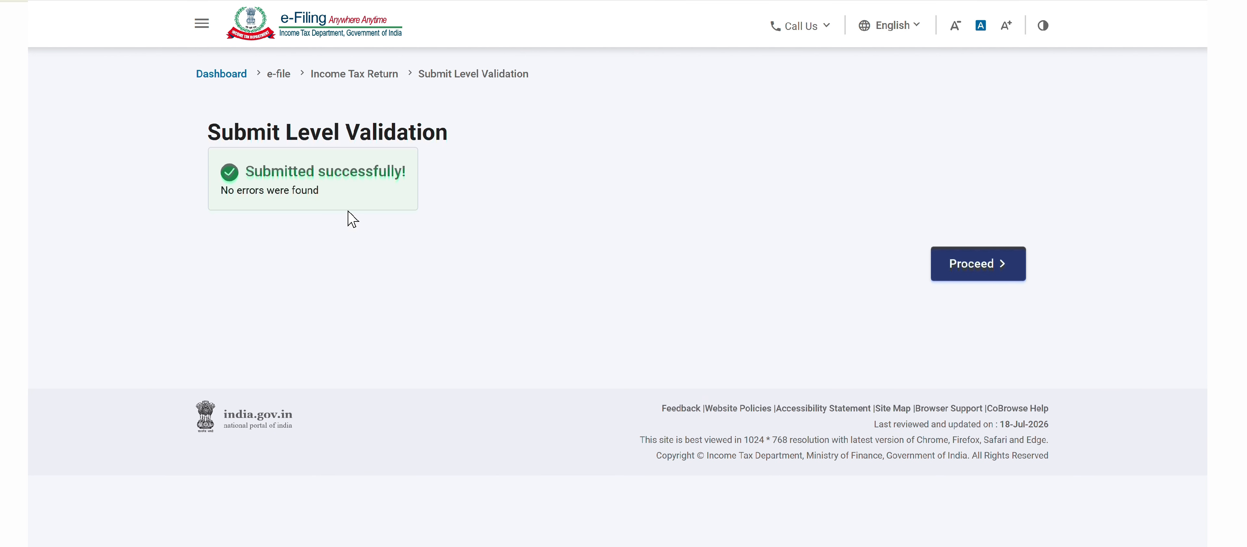
- Proceed after submission and download the filing receipt
click(959, 269)
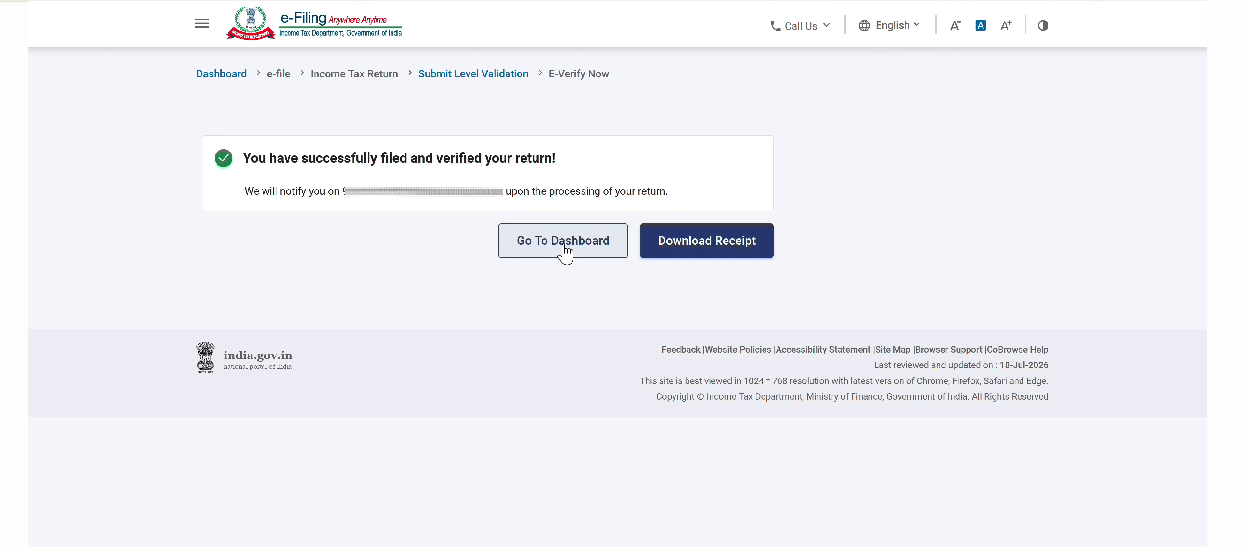
click(701, 250)
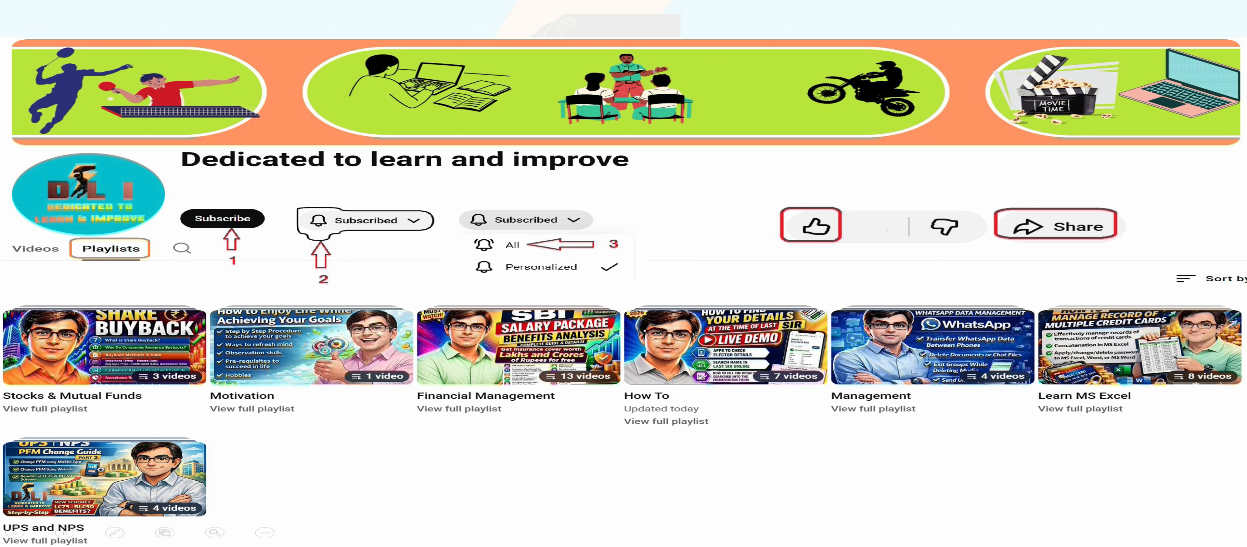